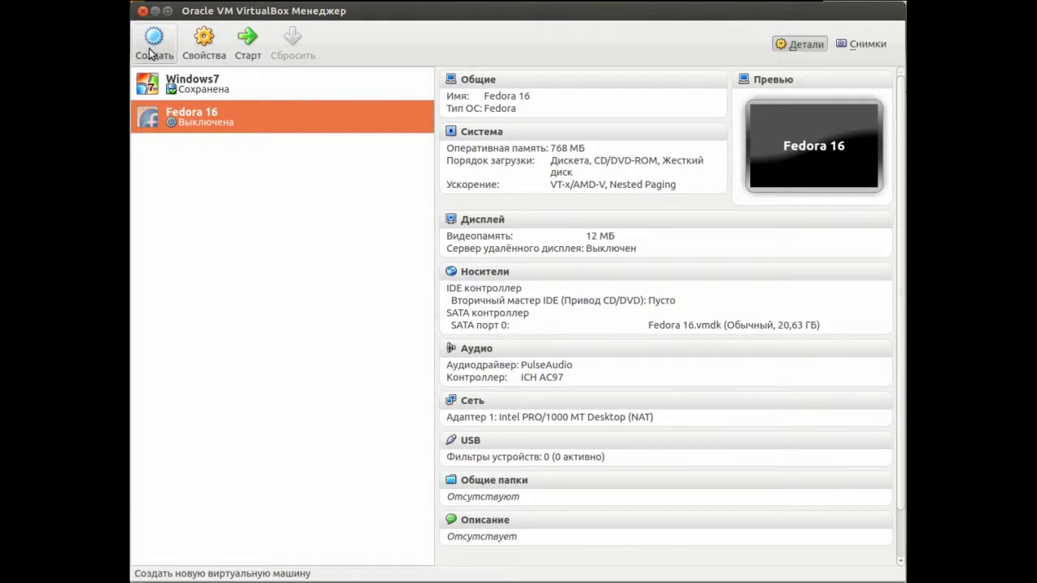
Create a new machine named 'Ubuntu 12.10' with type Linux and version Ubuntu
click(160, 62)
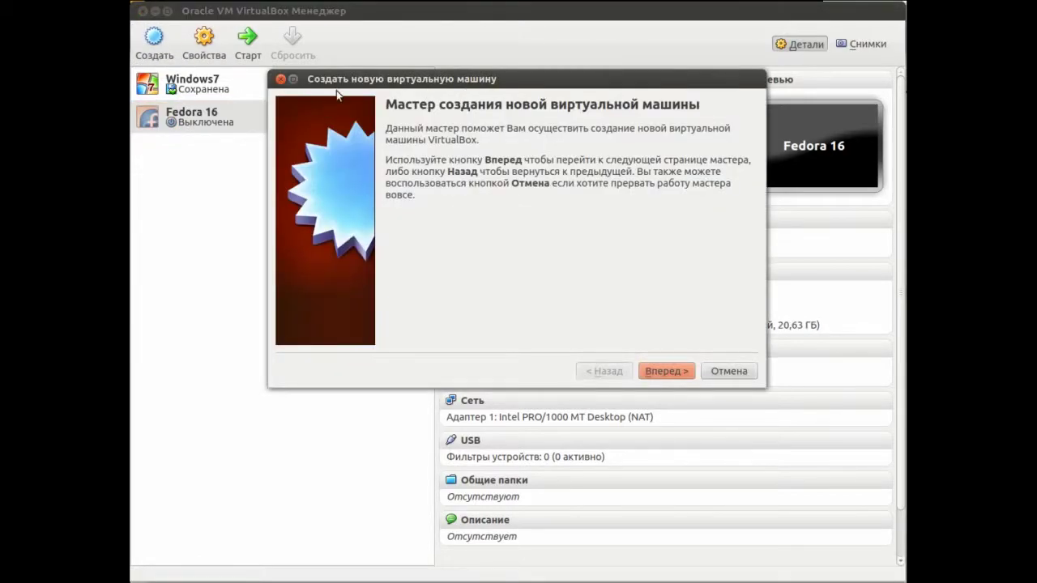
click(683, 373)
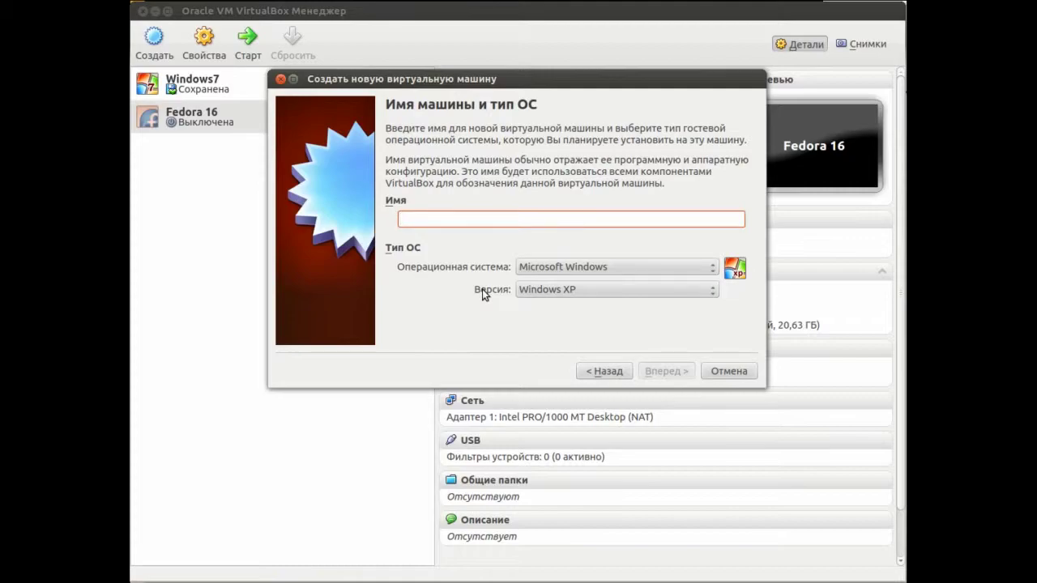
text(Ubunt)
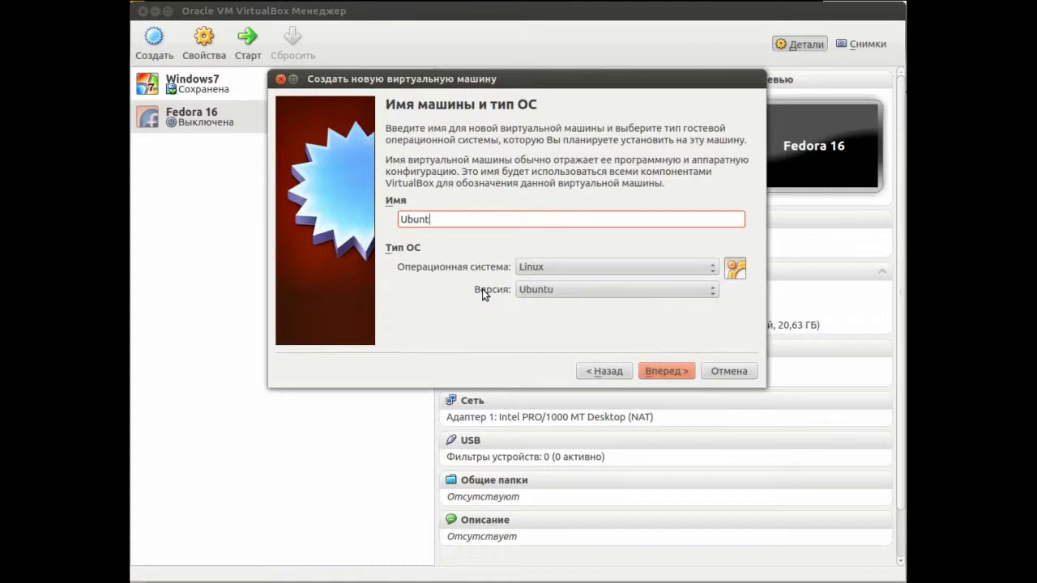
text(u 12.10)
click(657, 273)
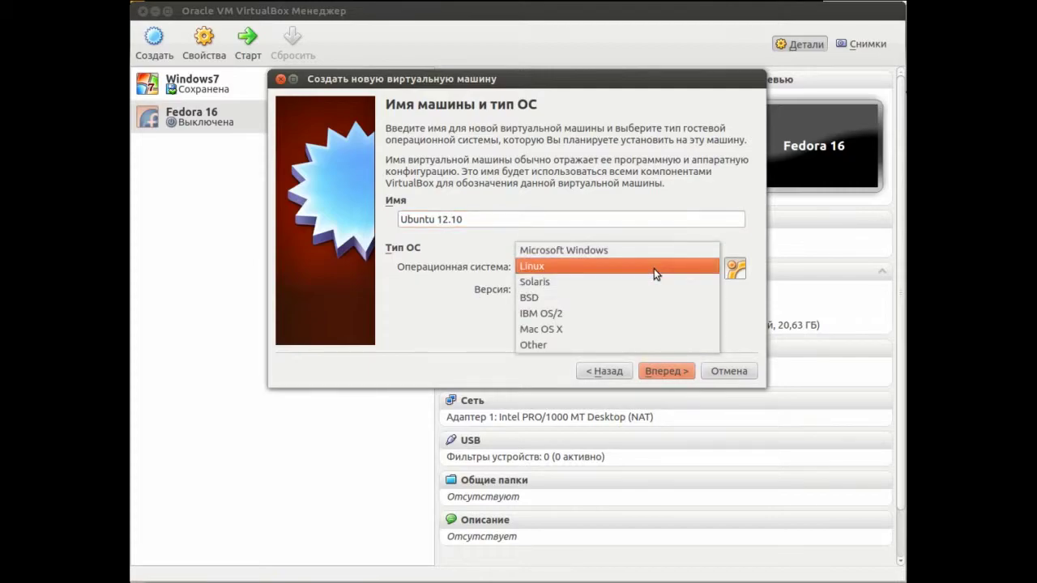
click(654, 268)
click(612, 290)
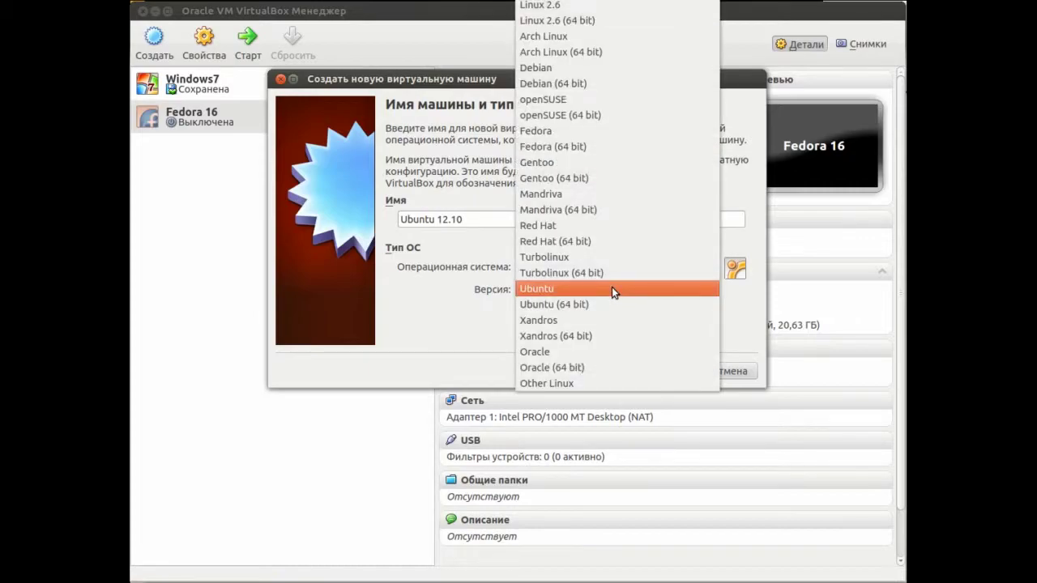
click(612, 290)
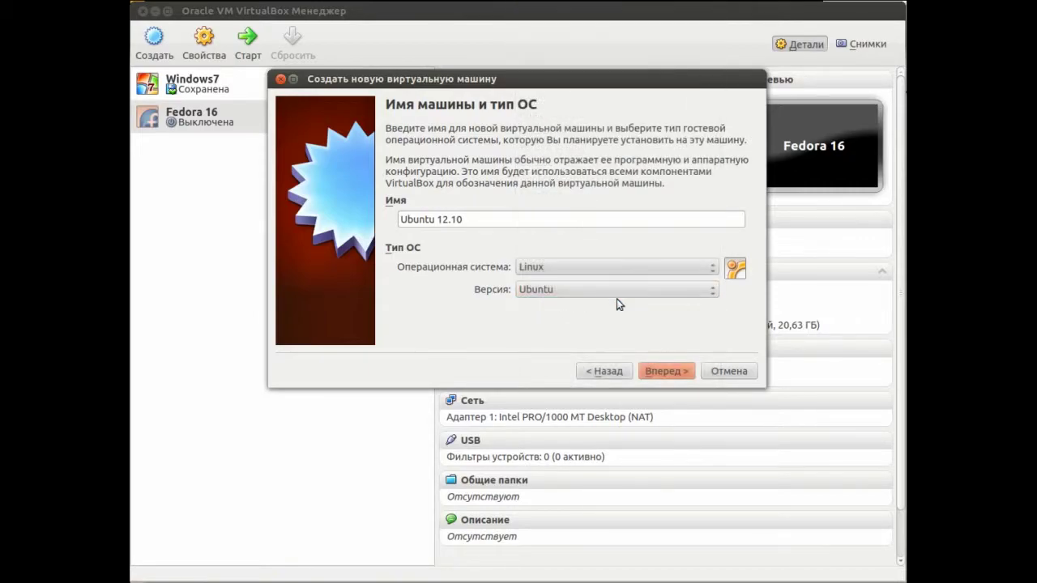
click(662, 370)
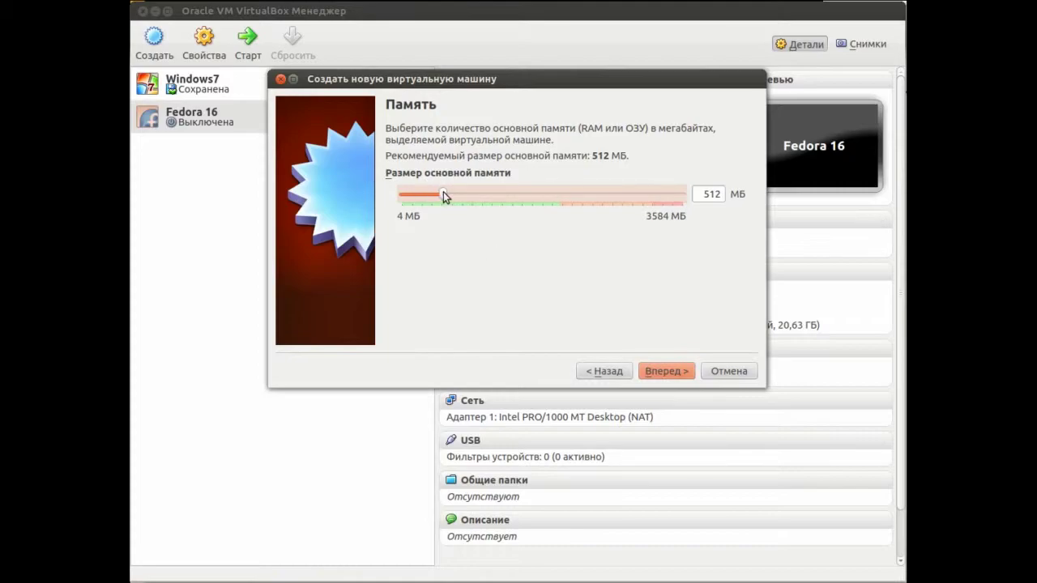
Allocate 2048 MB of memory and choose to create a new boot hard disk
drag(446, 194, 538, 201)
double_click(709, 192)
text(2048)
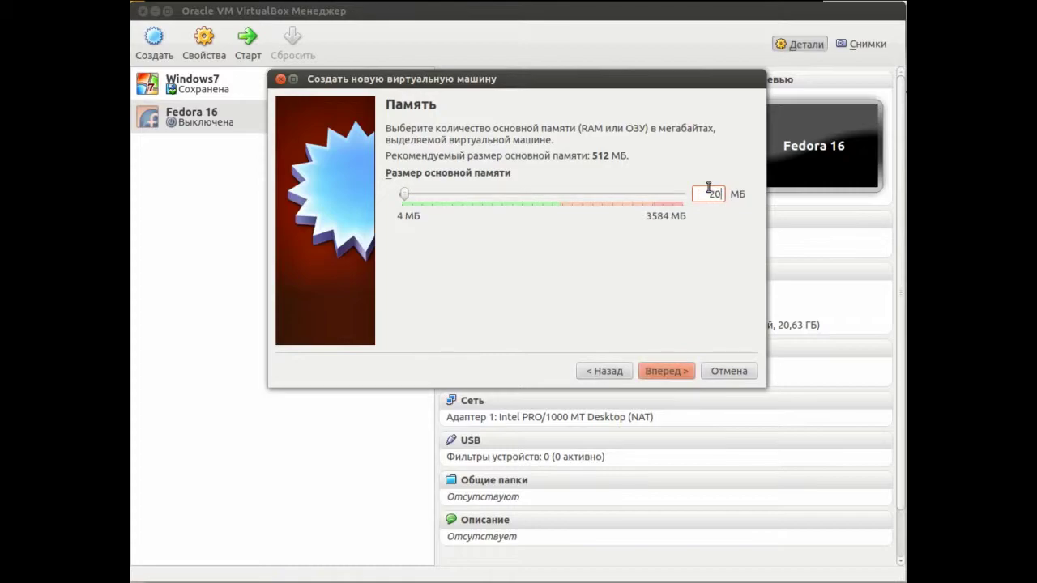
click(662, 376)
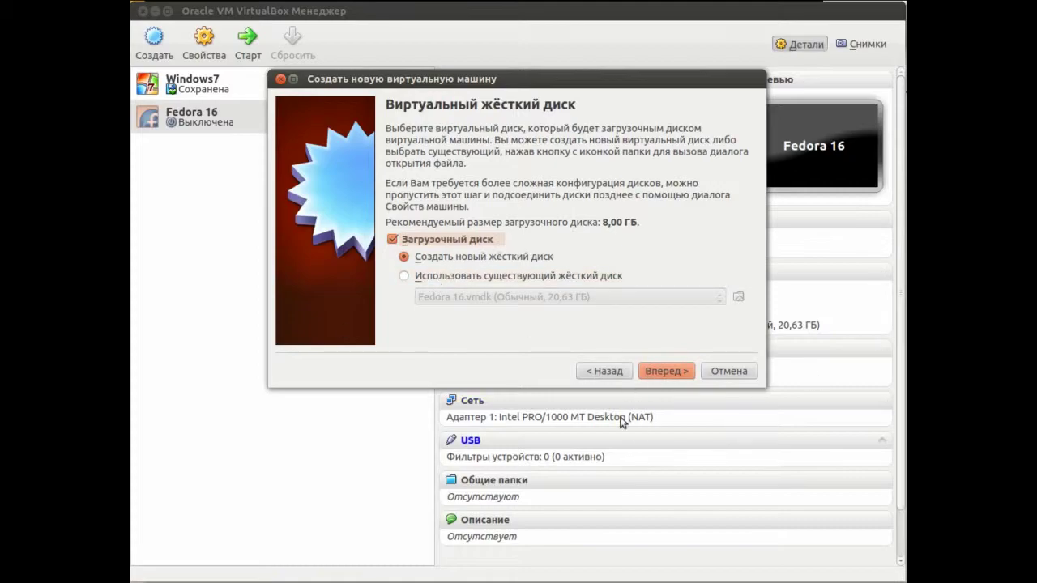
click(666, 374)
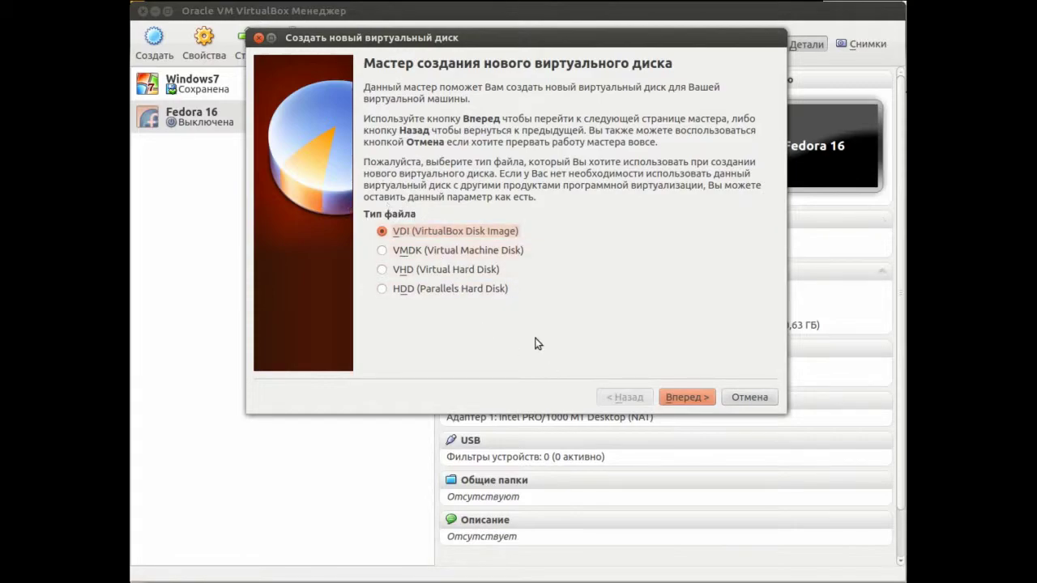
Keep VDI format and dynamic allocation, set the disk size to 15 GB, and create it
click(688, 399)
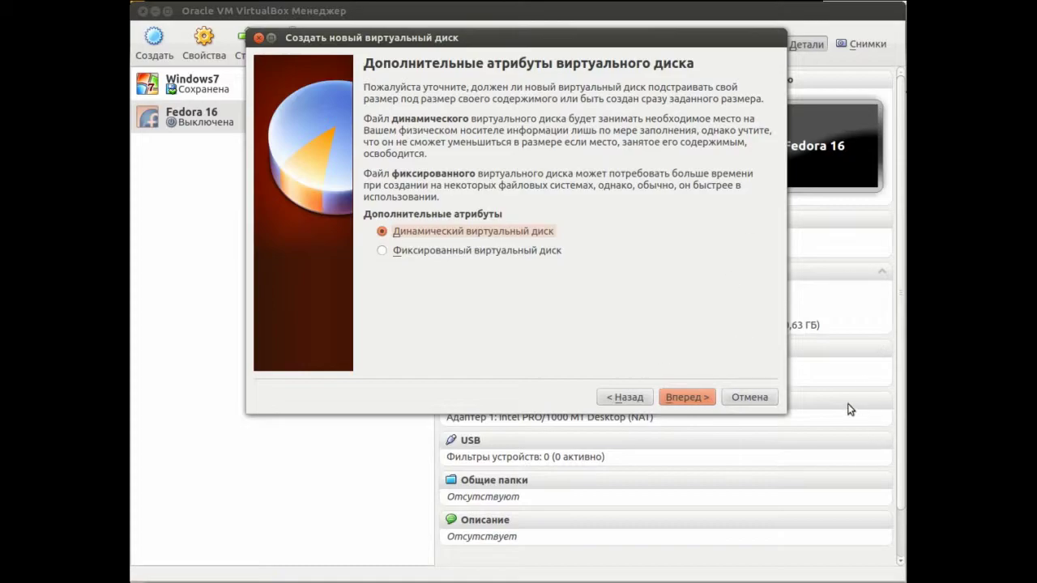
click(695, 400)
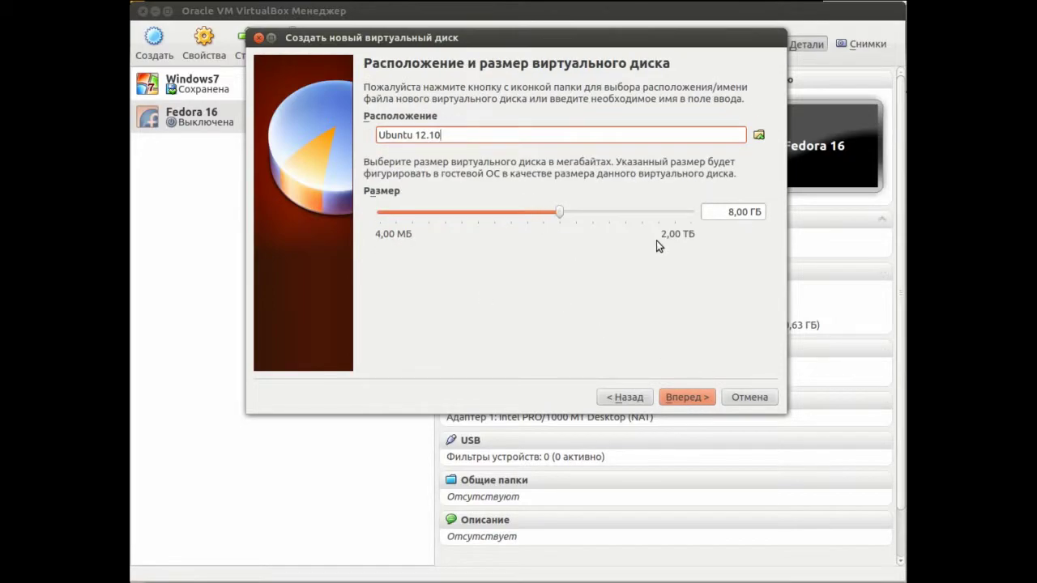
click(730, 211)
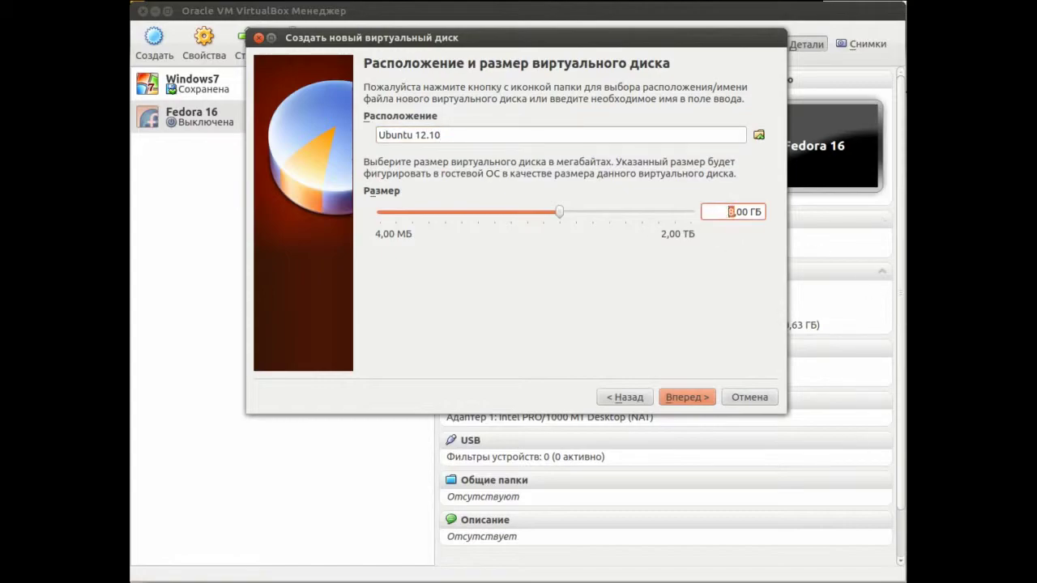
text(15)
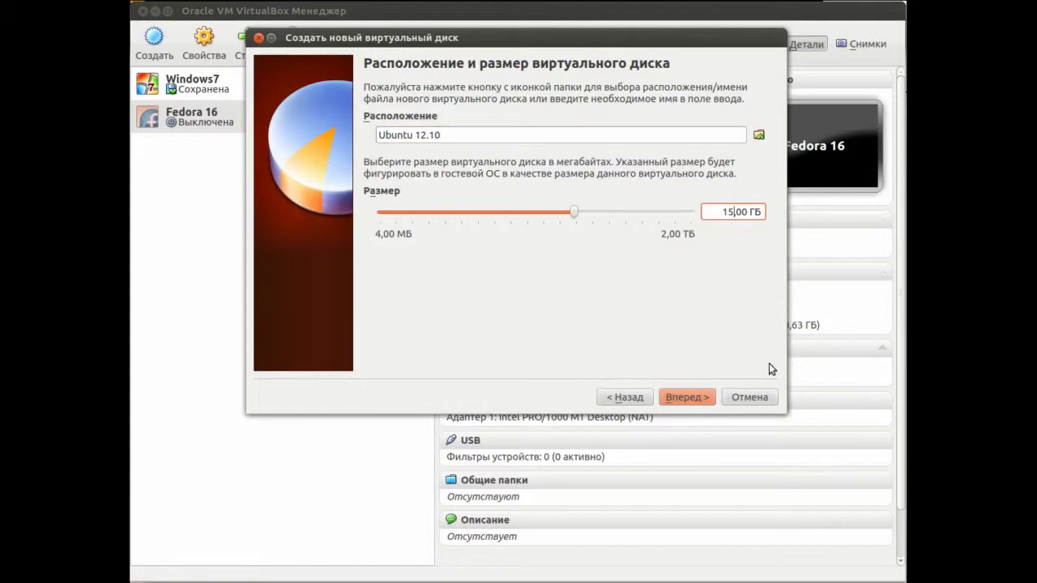
click(686, 397)
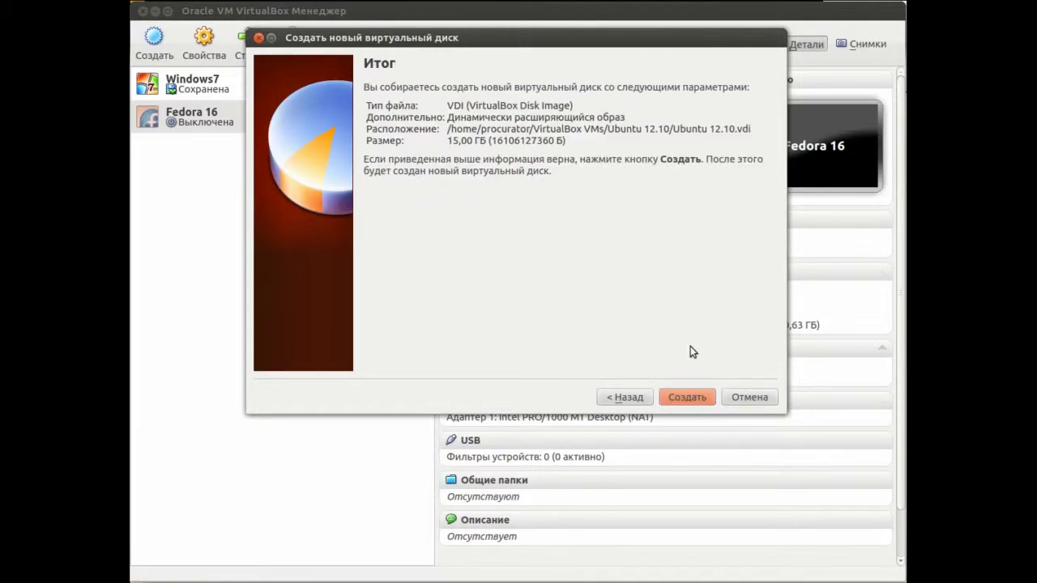
click(698, 397)
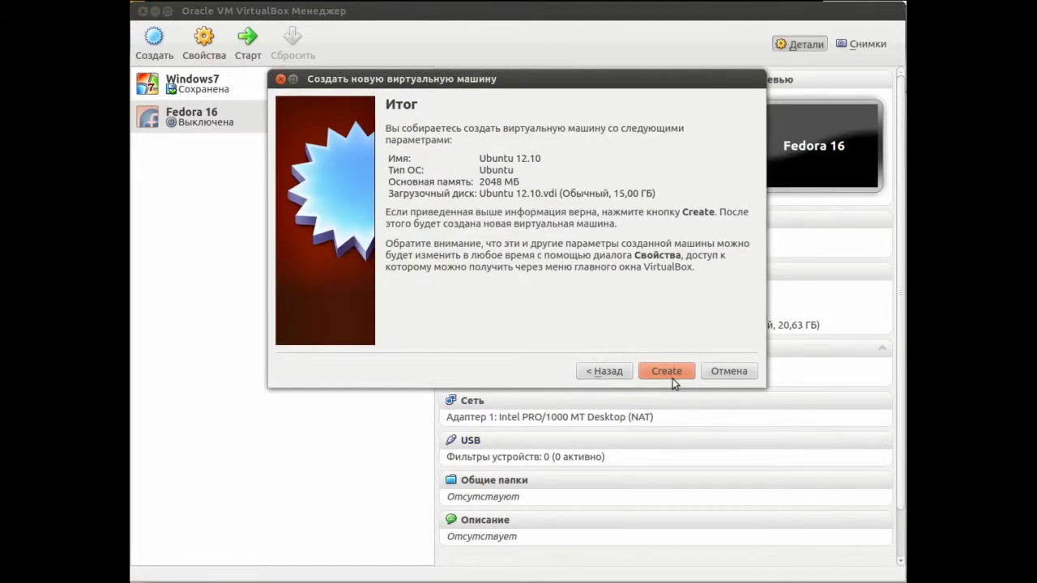
Finish the Ubuntu 12.10 machine and open its Свойства settings window
click(672, 377)
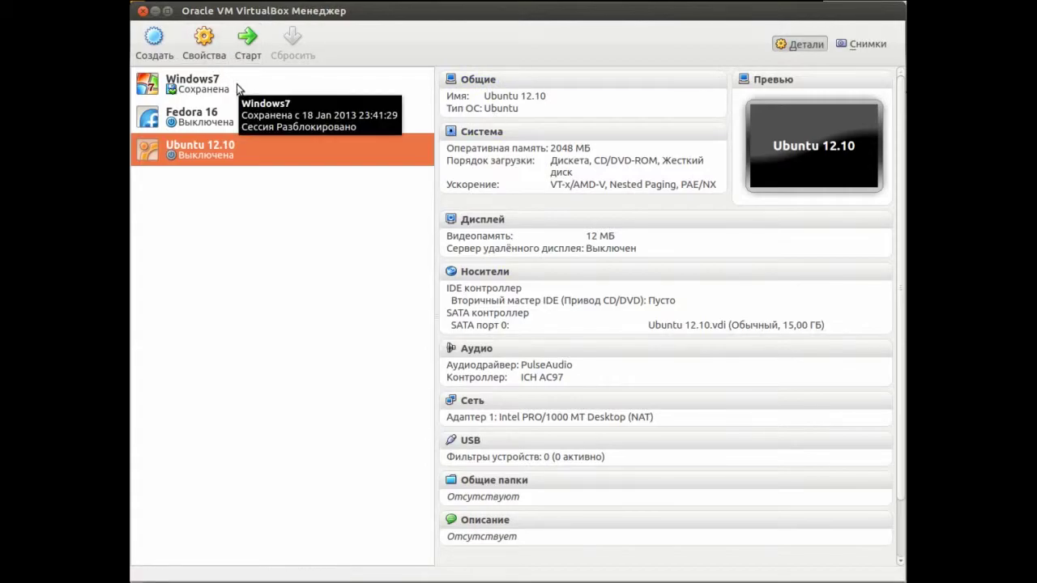
right_click(252, 147)
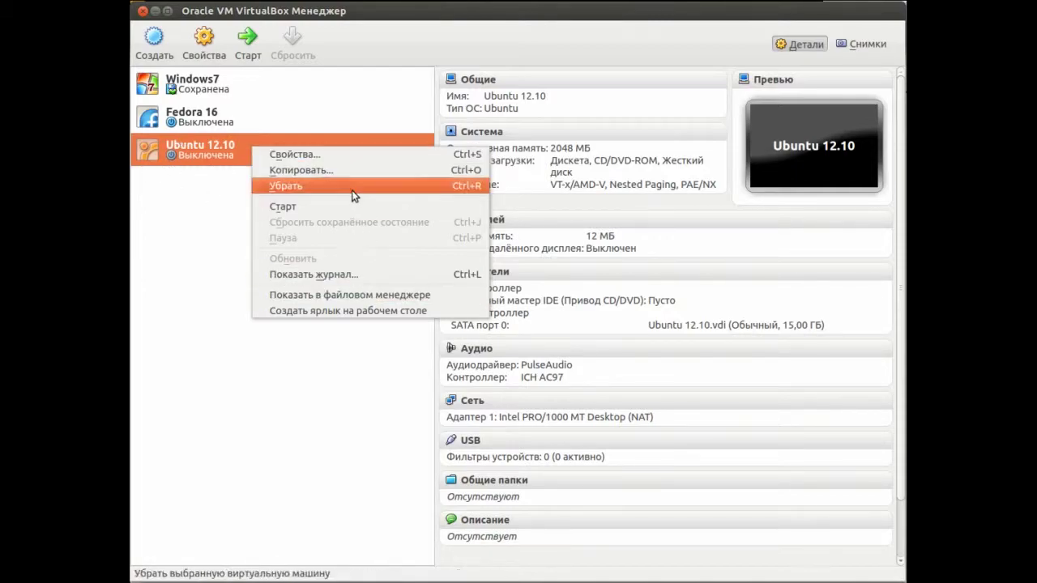
click(359, 148)
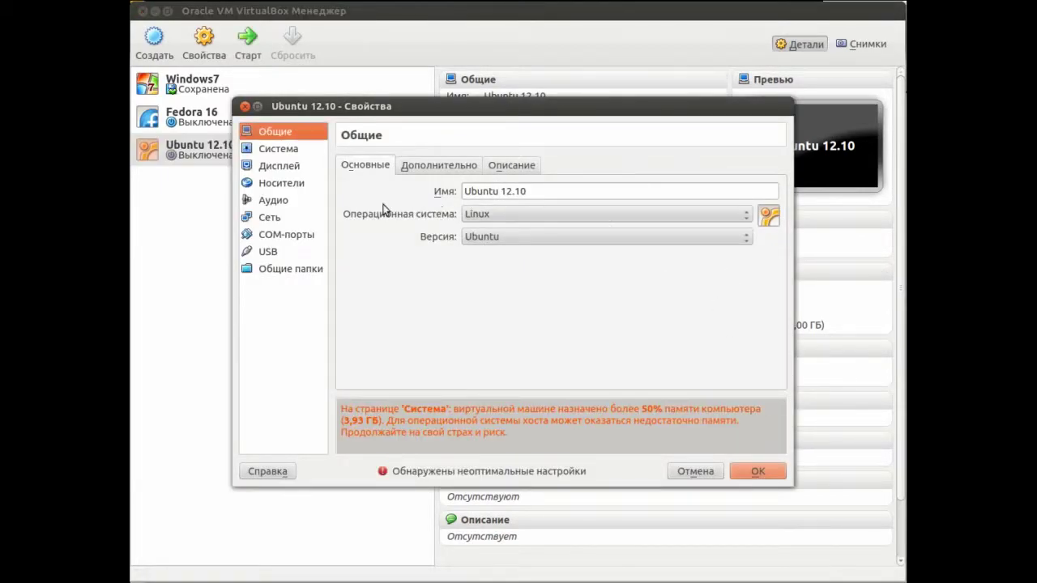
Attach ubuntu-12.10-desktop-i386.iso to the empty IDE optical drive in Storage and save
click(287, 185)
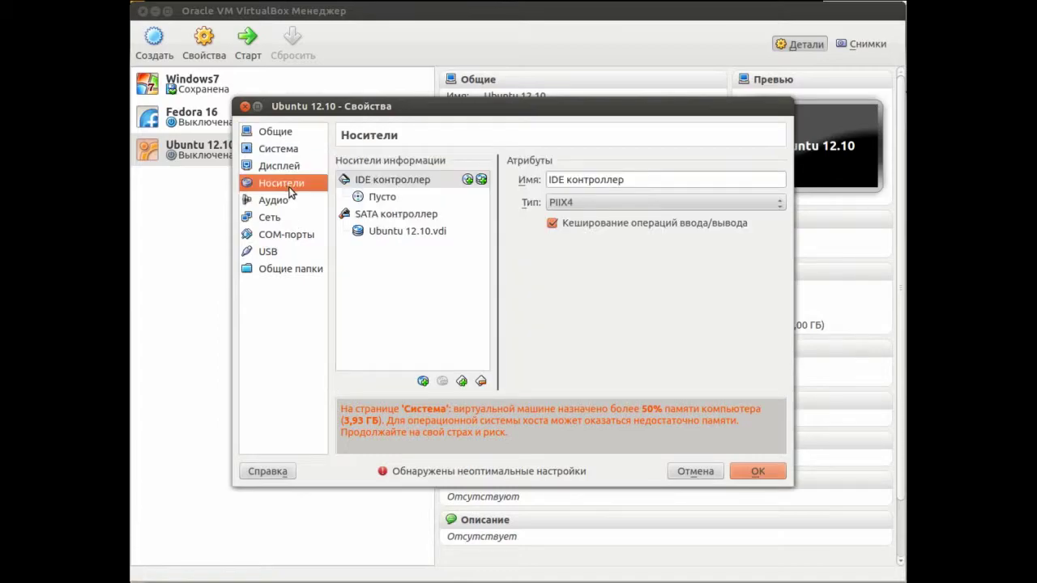
click(358, 200)
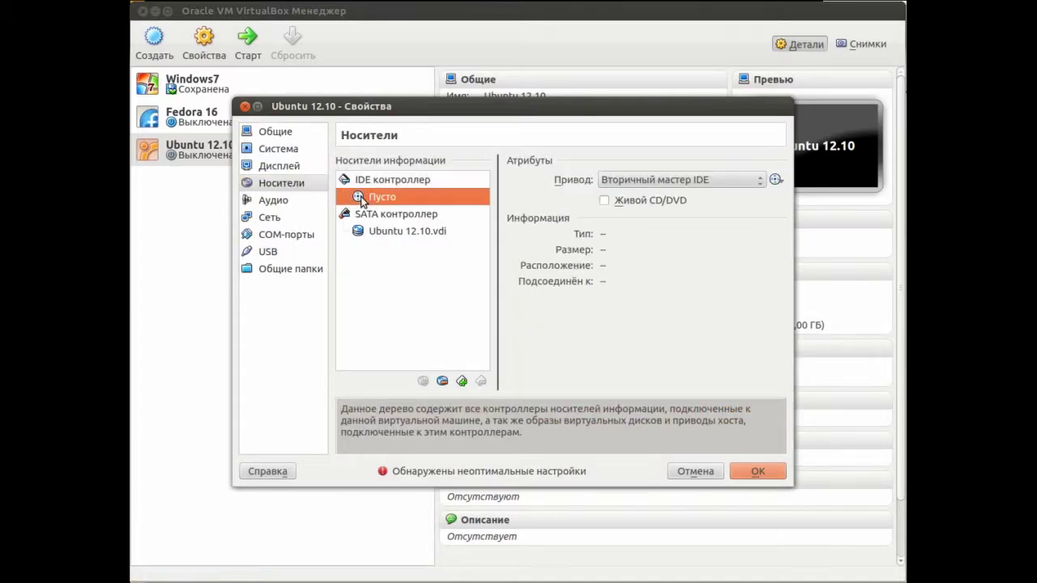
click(776, 181)
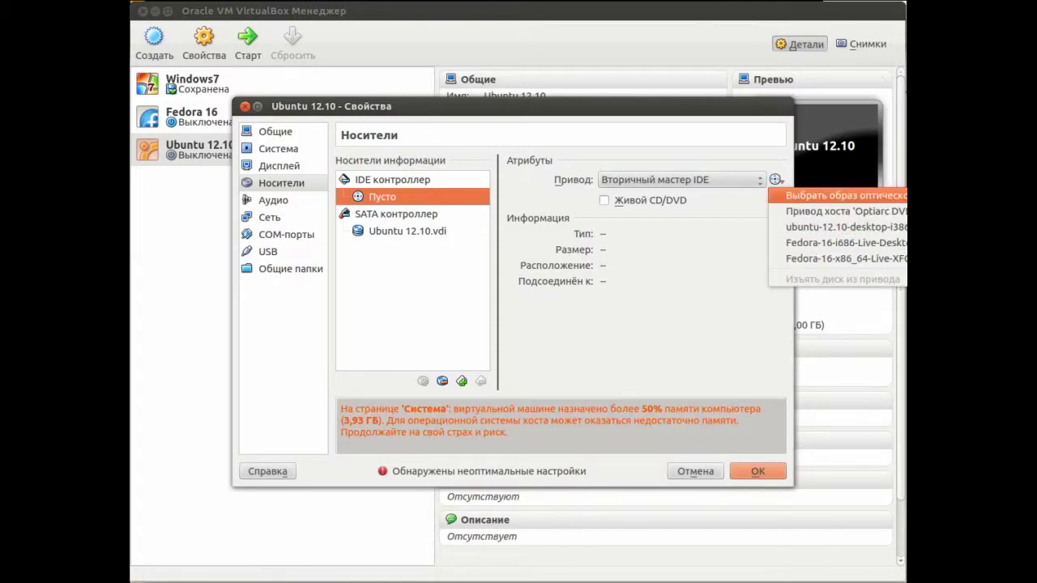
click(818, 196)
scroll(537, 296, down, 3)
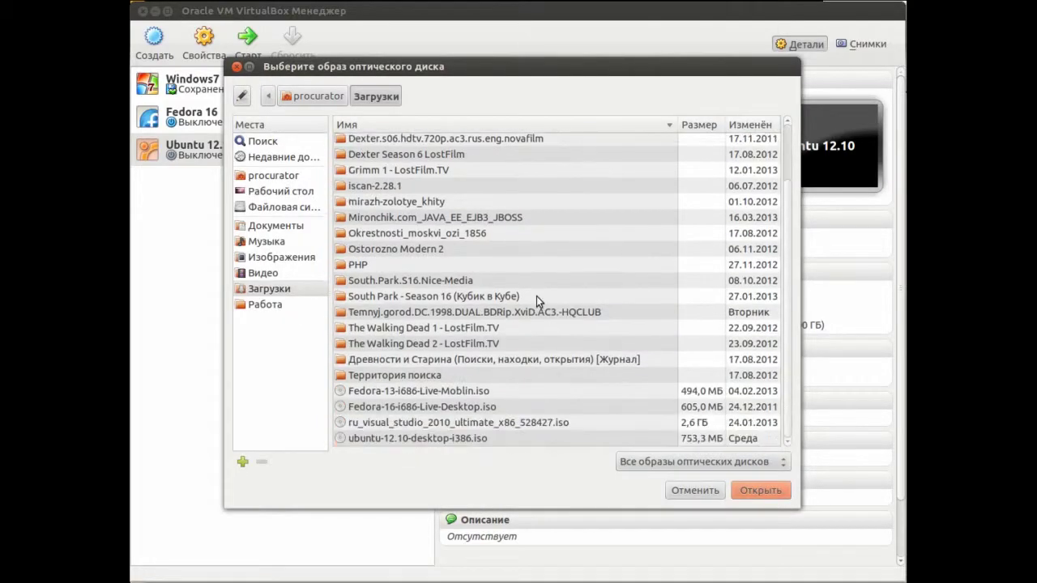
click(461, 438)
double_click(461, 439)
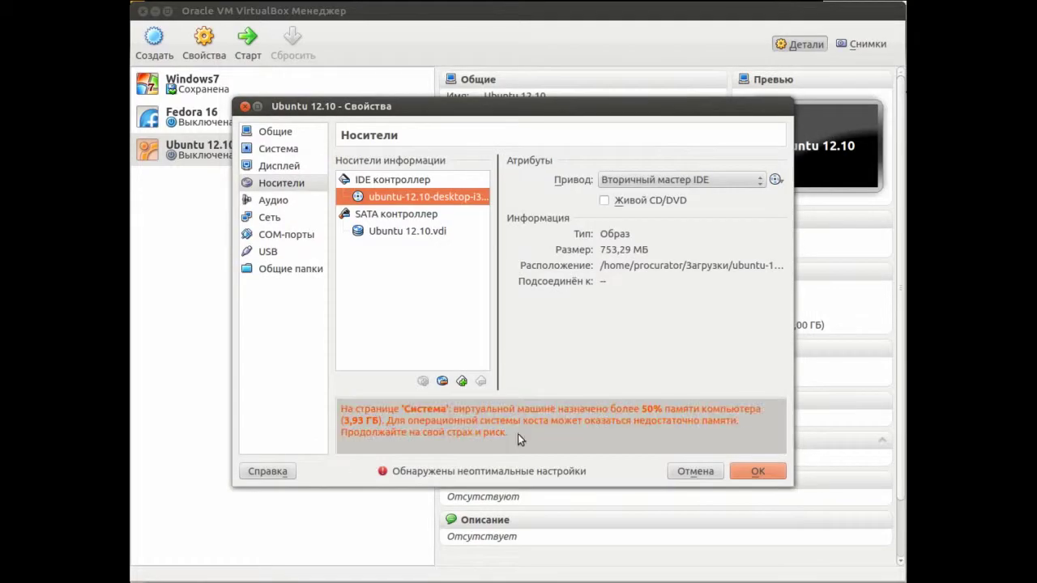
click(751, 471)
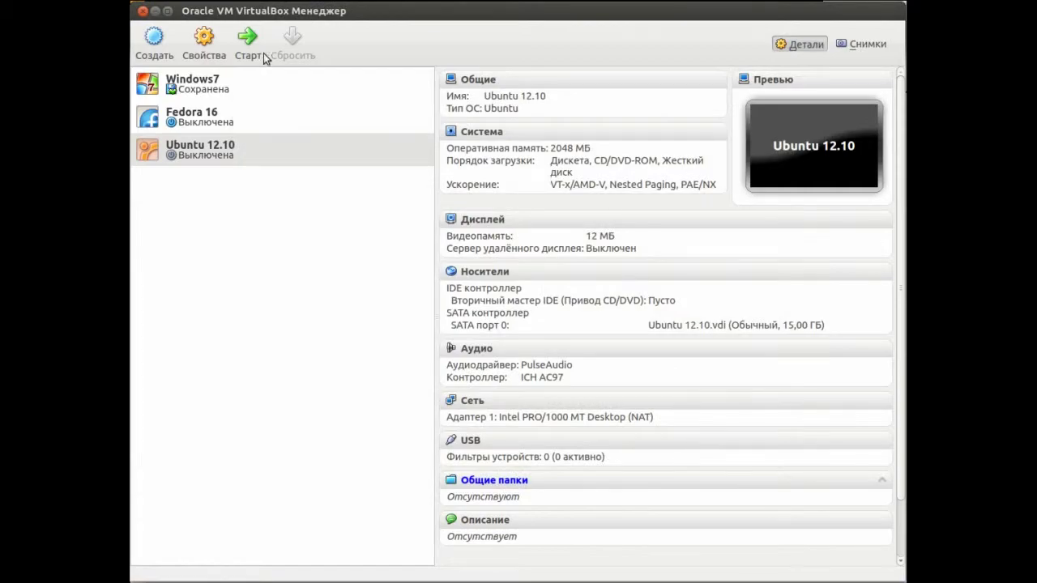
Start the Ubuntu 12.10 machine and reposition its window to show the installer Welcome screen
click(248, 41)
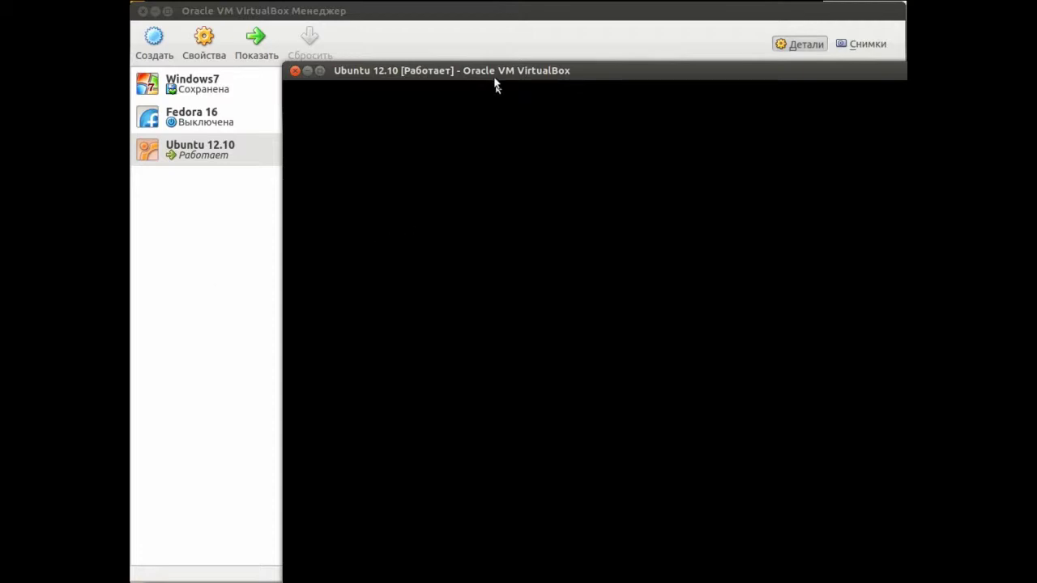
drag(493, 79, 374, 34)
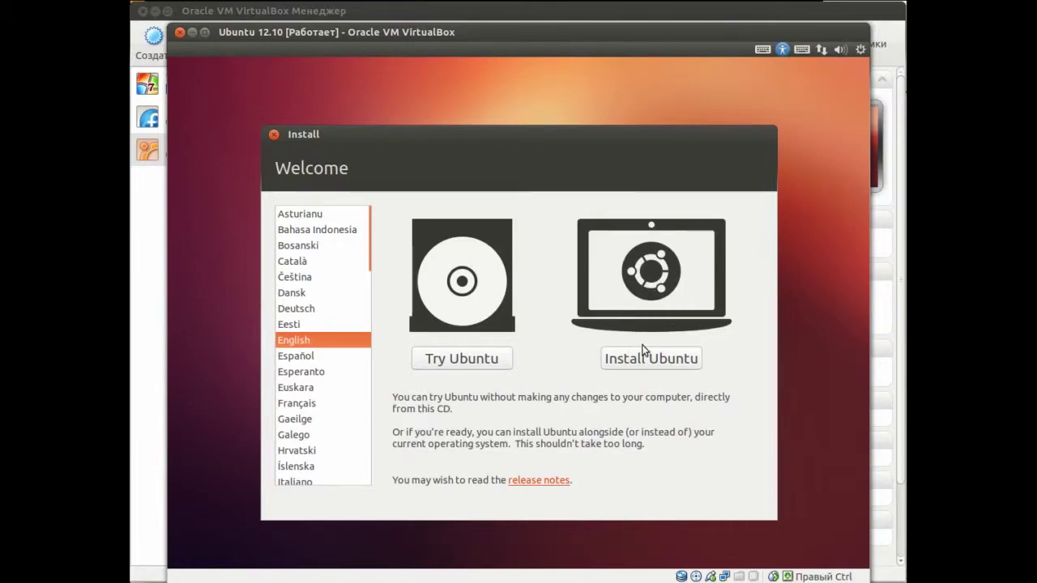
Select Русский as the installer language and choose Установить Ubuntu
click(378, 251)
drag(376, 247, 376, 354)
click(300, 440)
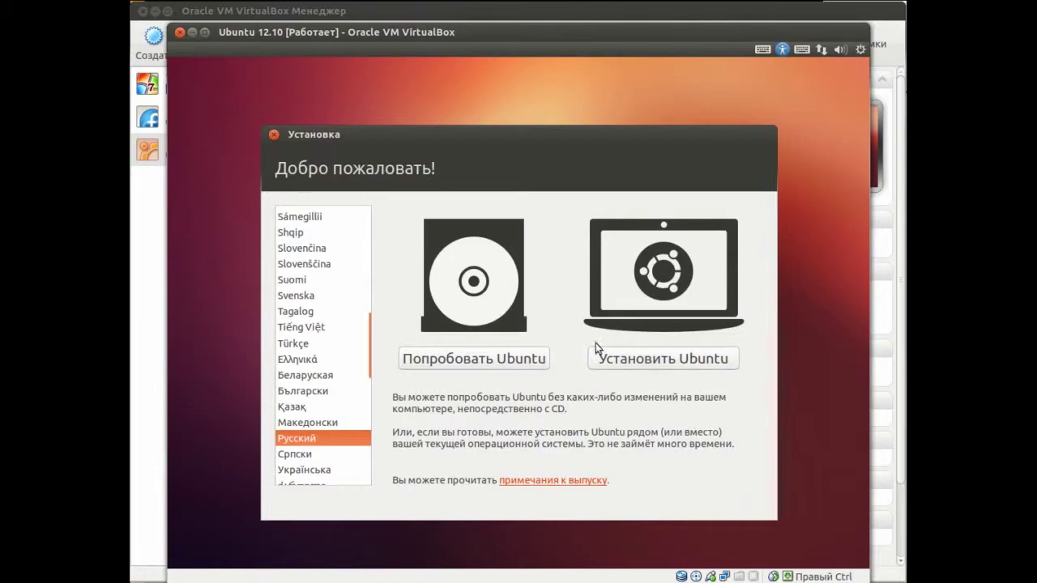
click(640, 361)
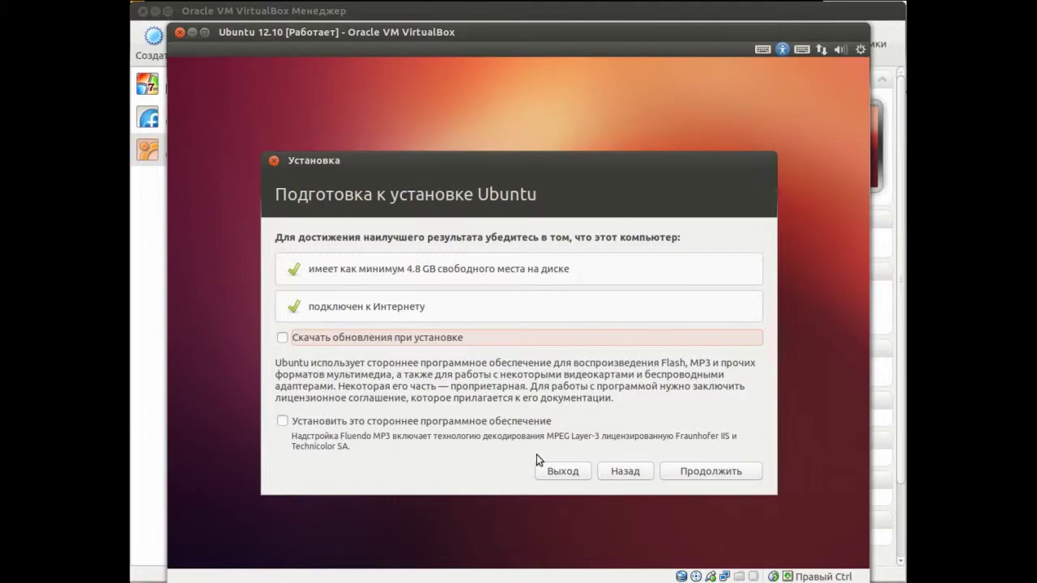
Continue past the 'Подготовка к установке Ubuntu' checks
click(699, 474)
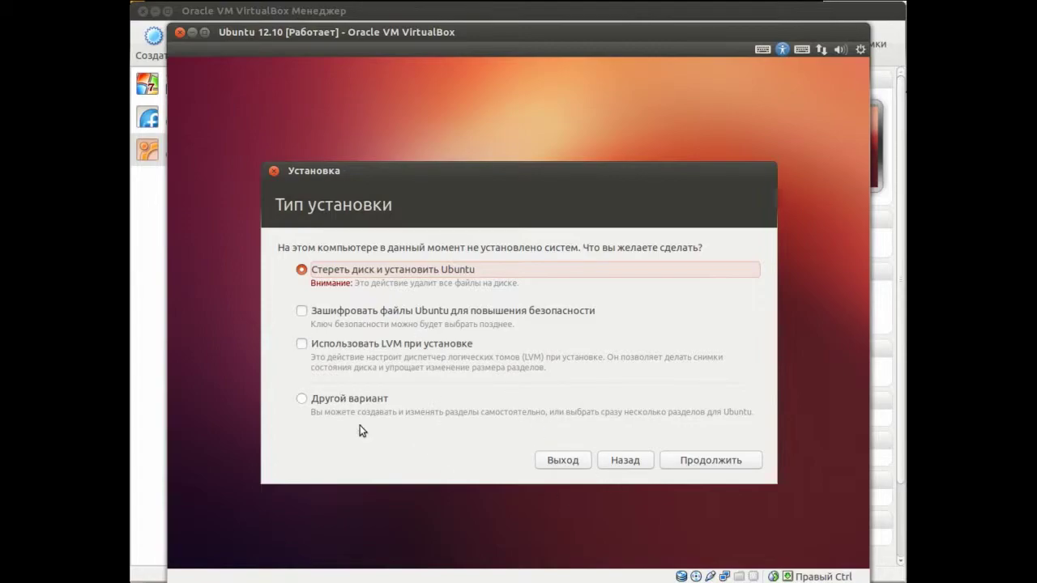
Select 'Другой вариант' for manual partitioning and continue
click(315, 405)
click(703, 454)
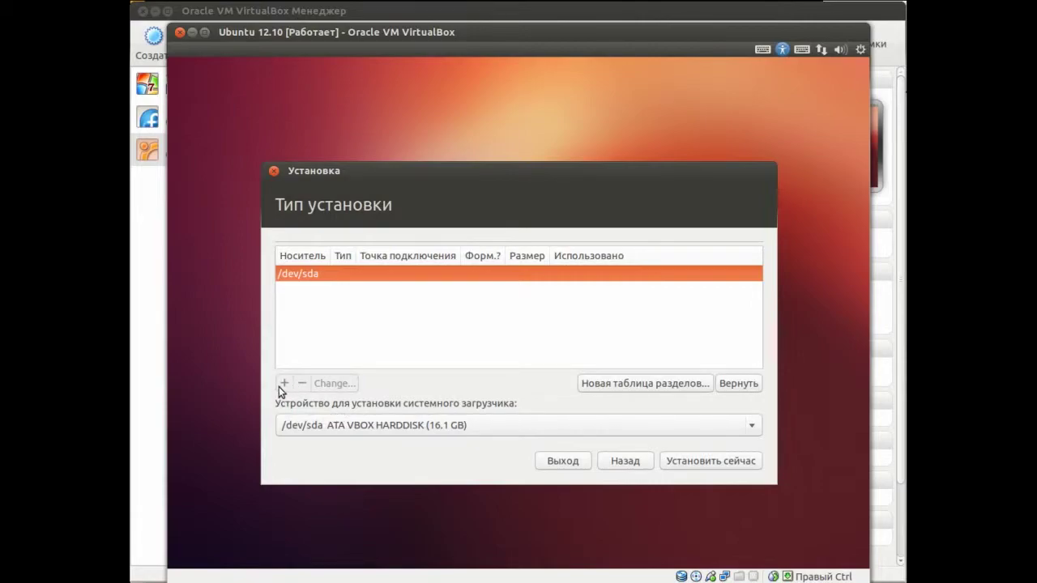
Create a new empty partition table on /dev/sda and select its 16106 MB free space
click(629, 384)
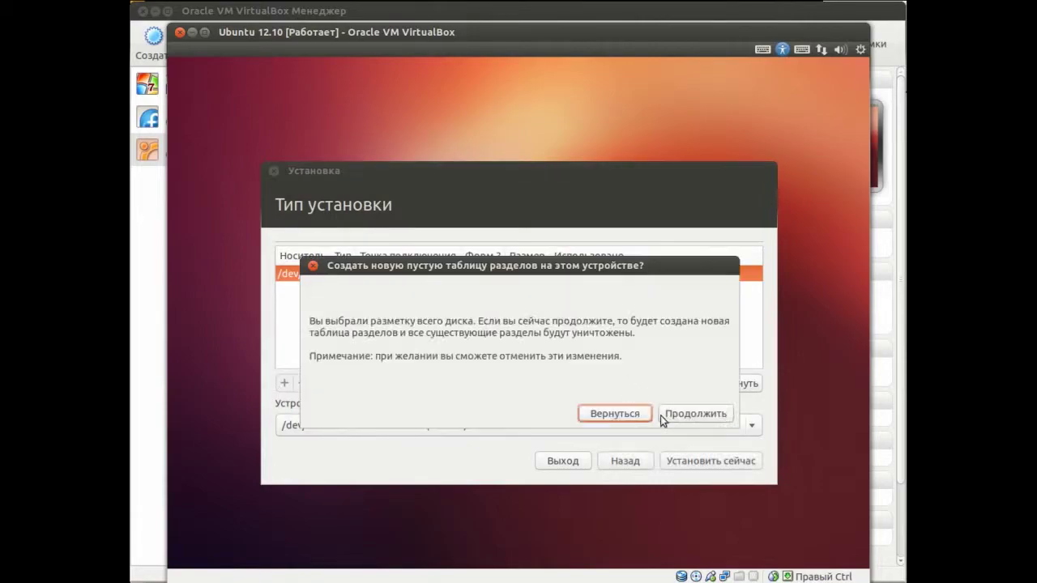
click(696, 415)
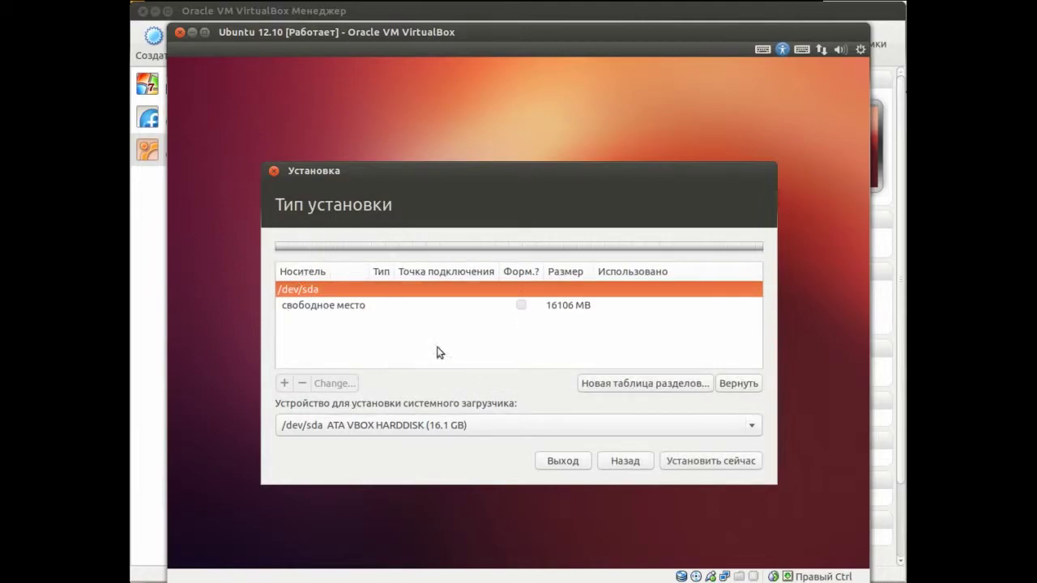
click(502, 327)
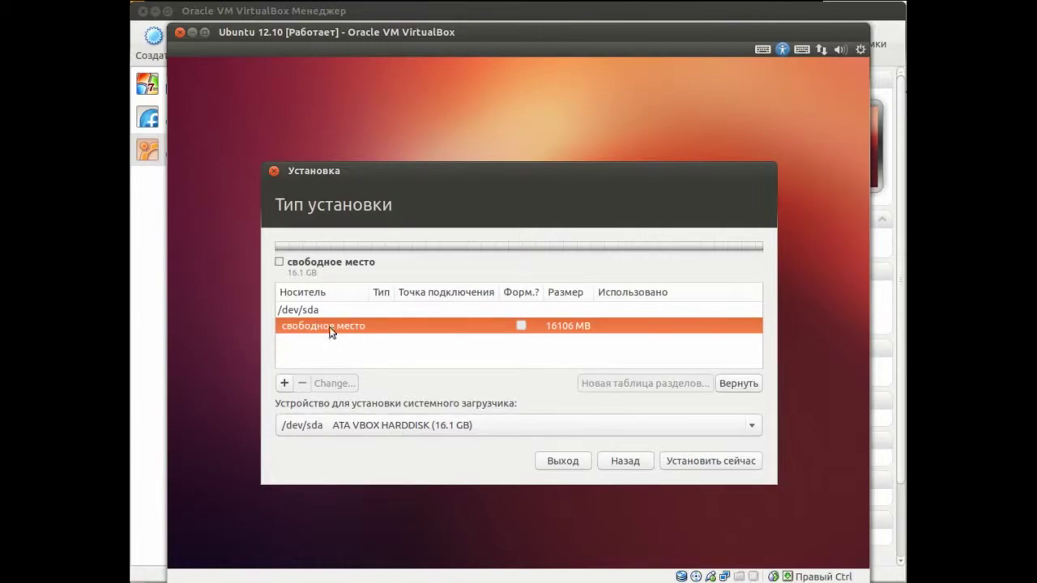
Add a 14000 MB Ext4 partition mounted at / from the free space
click(283, 384)
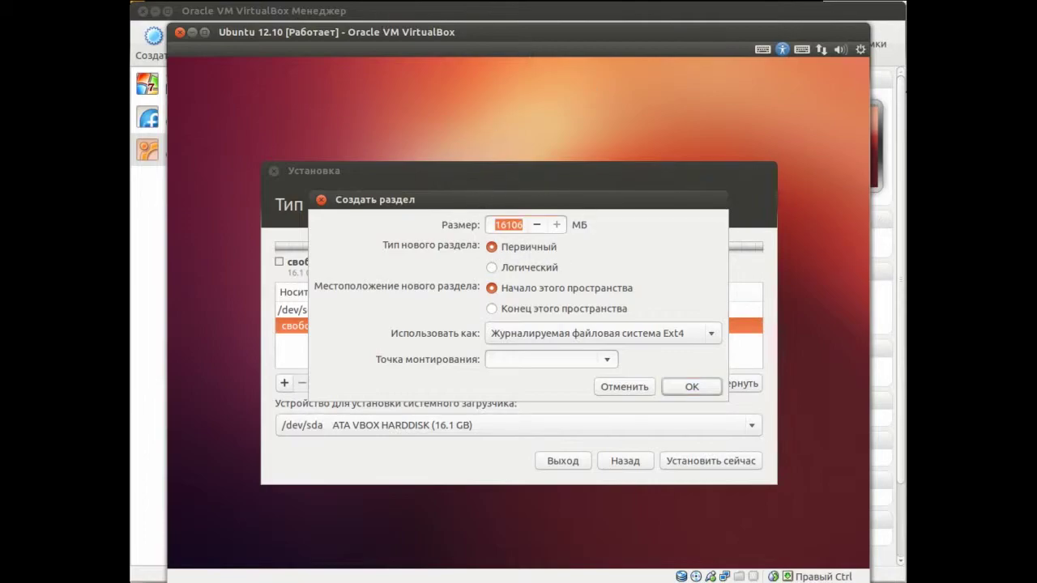
text(14000)
click(716, 336)
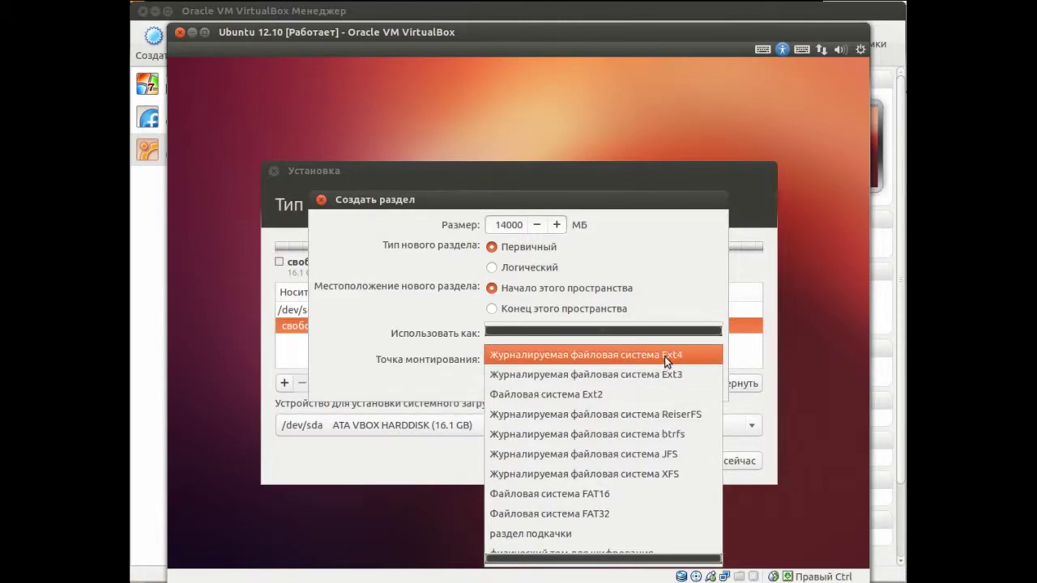
click(666, 355)
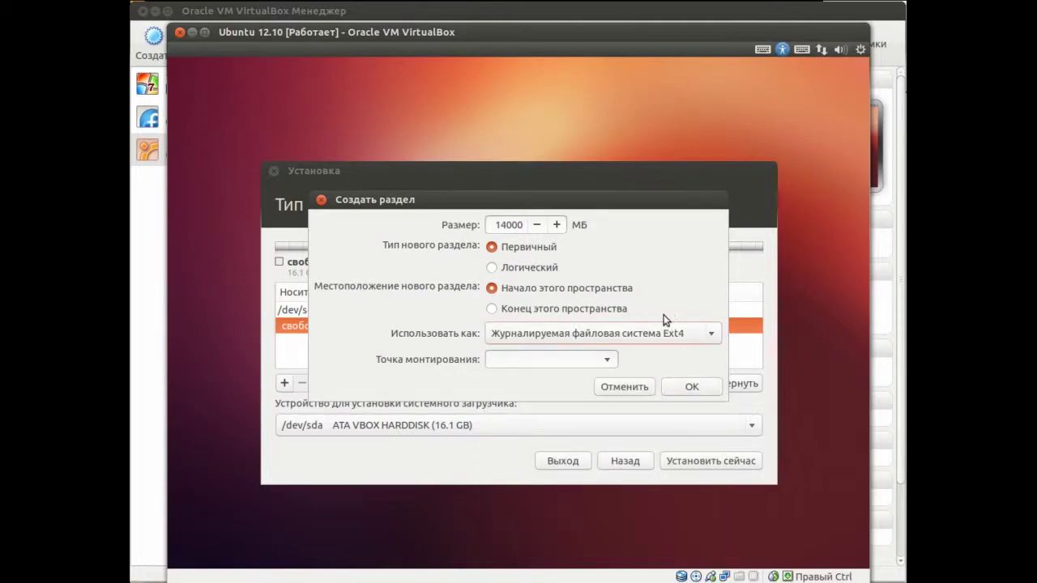
click(609, 361)
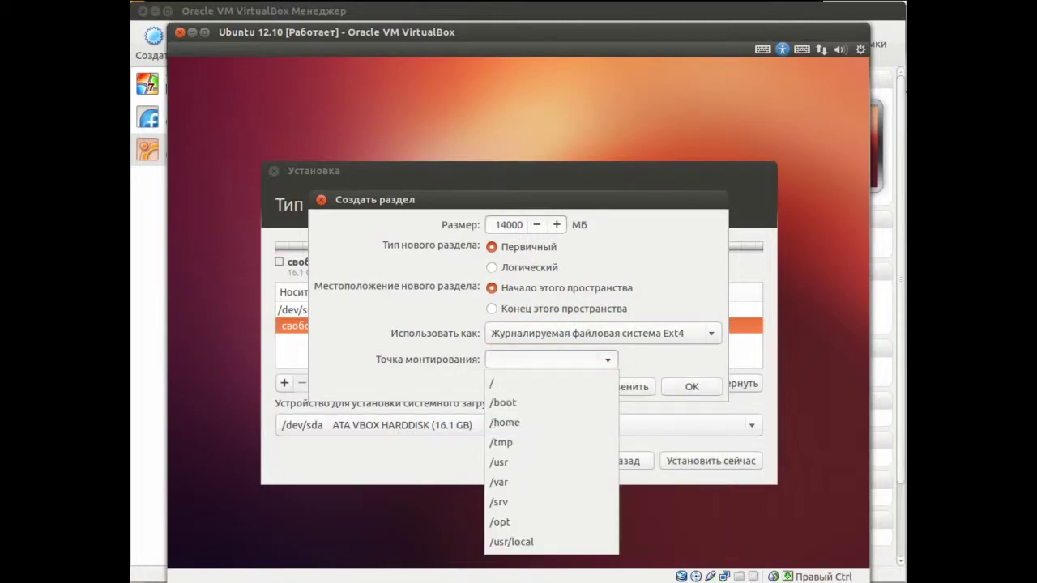
click(520, 381)
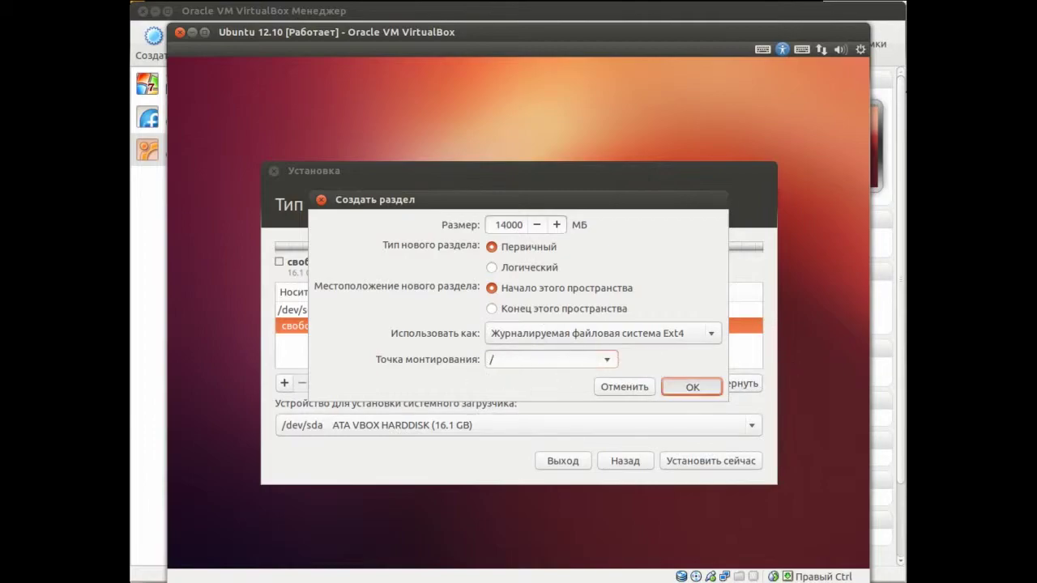
click(706, 386)
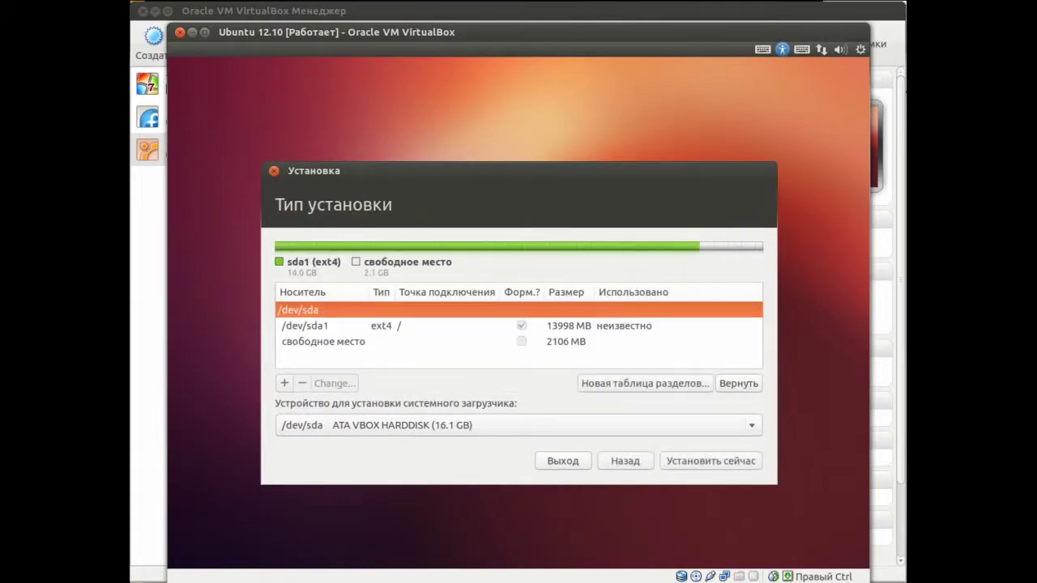
click(350, 342)
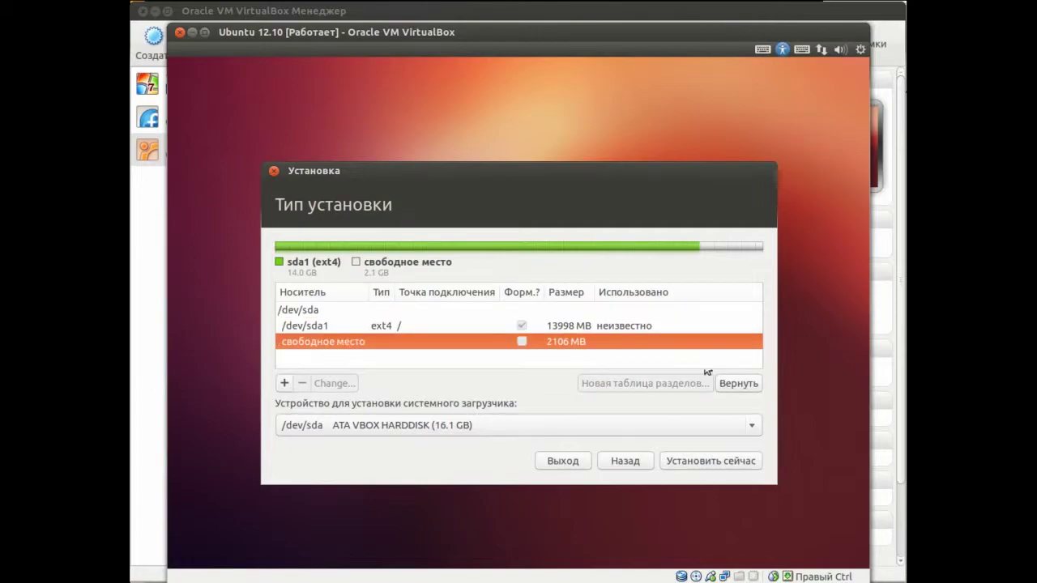
Make the remaining 2107 MB of free space a swap partition
click(285, 383)
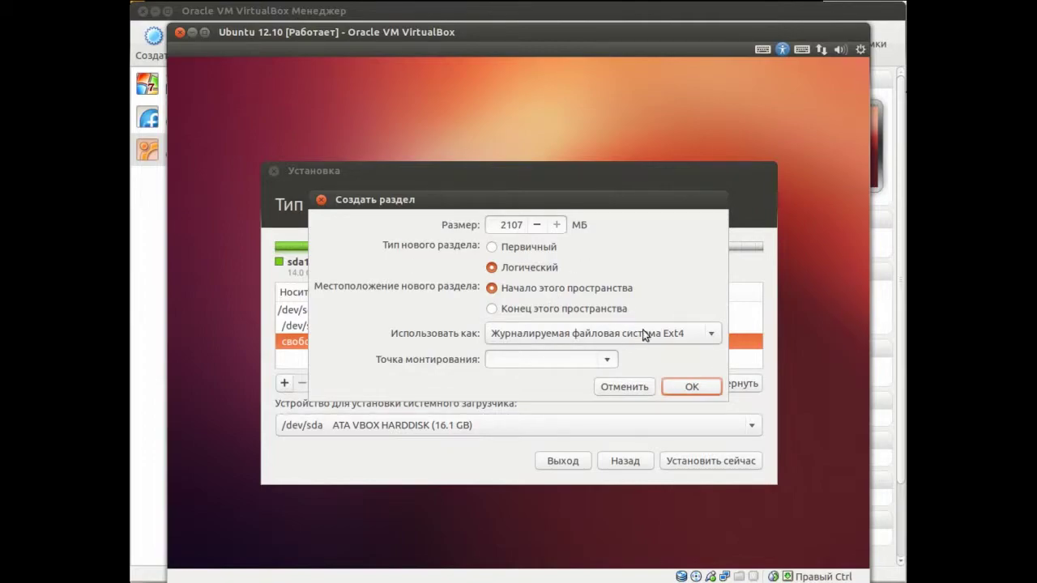
click(712, 335)
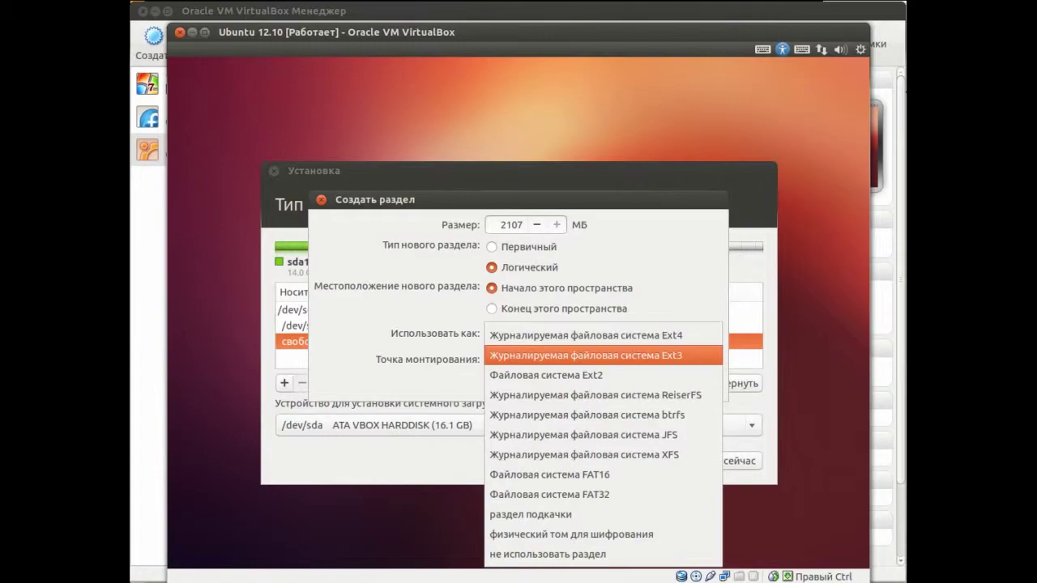
click(557, 517)
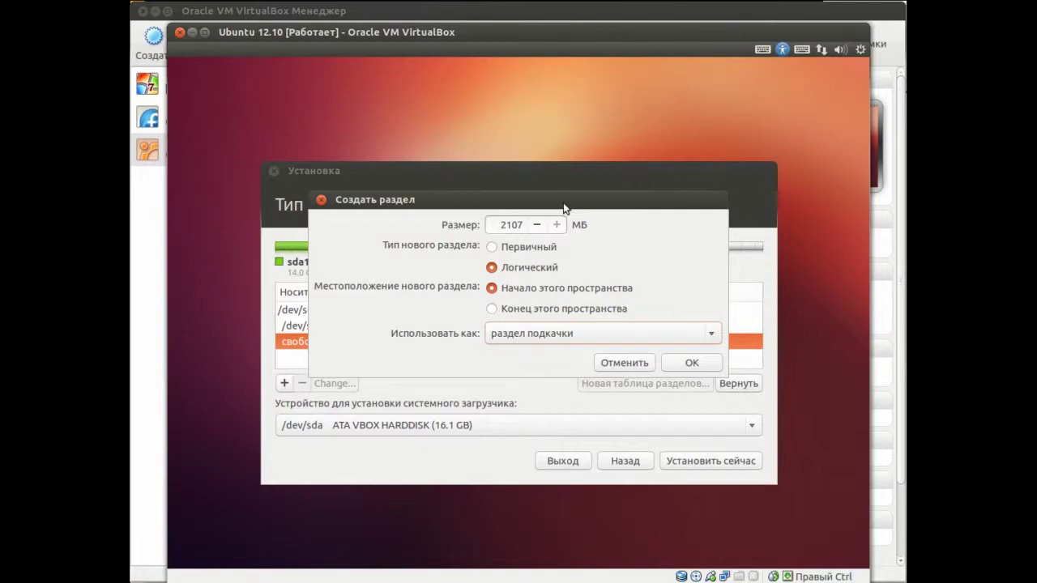
click(574, 335)
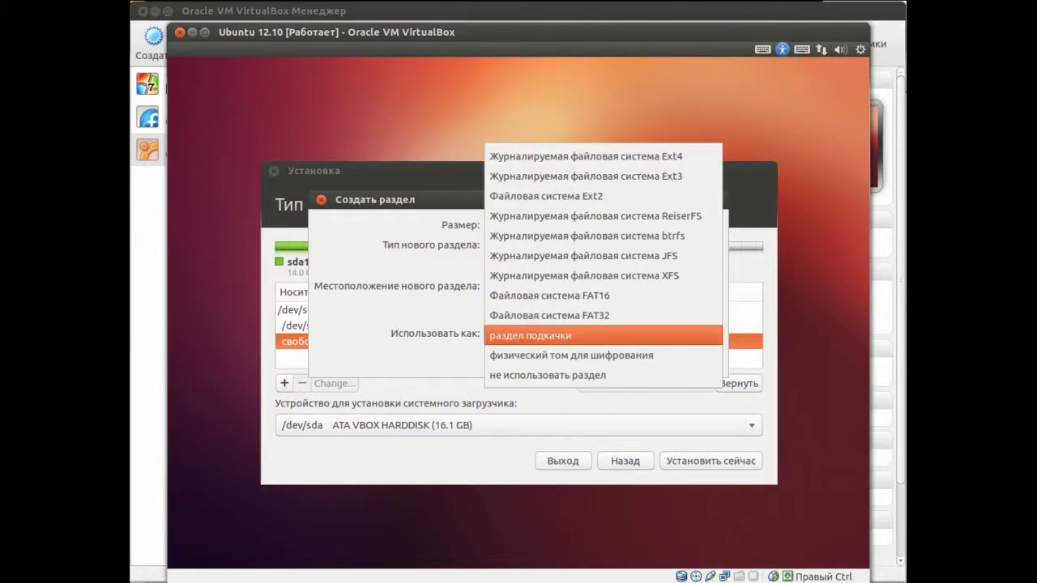
key(Escape)
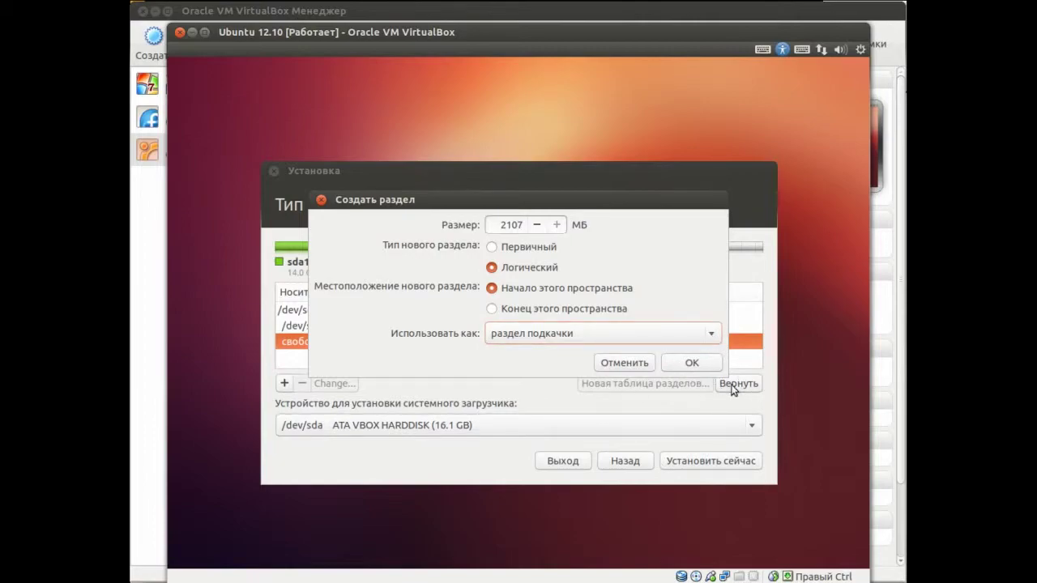
click(697, 366)
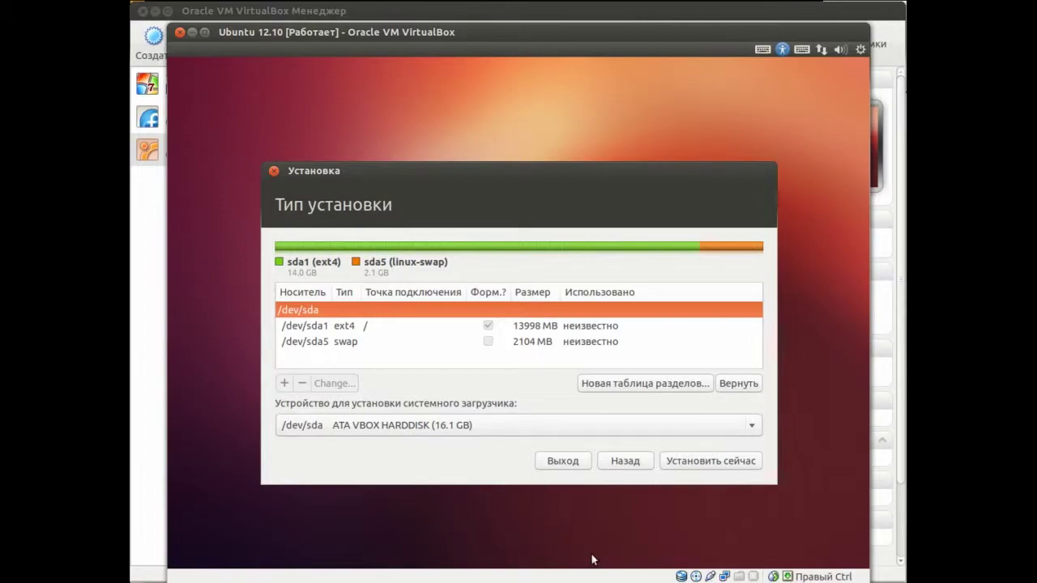
Start installing onto the new partitions and choose Moscow as the location
click(705, 465)
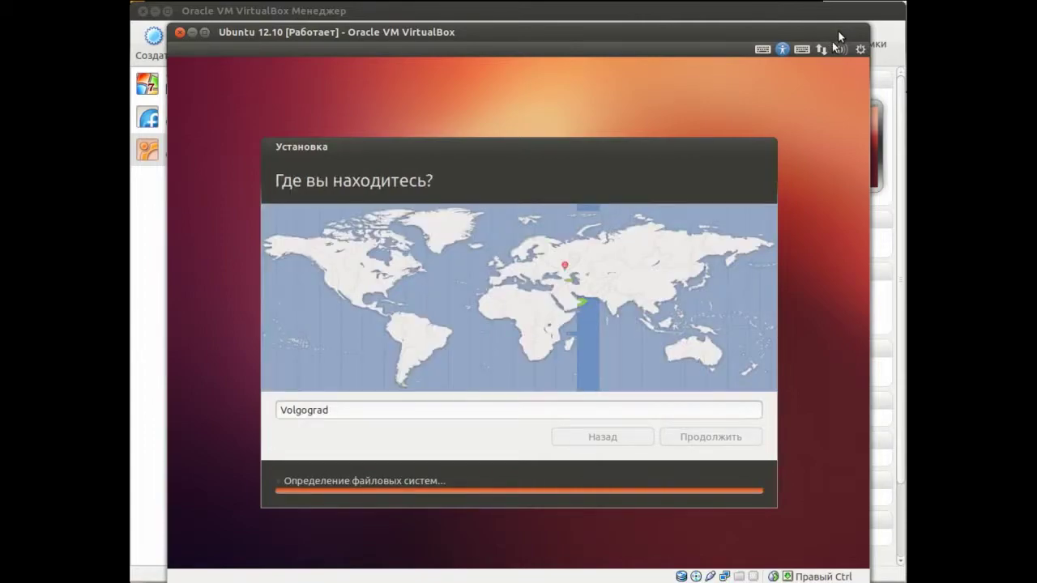
click(561, 264)
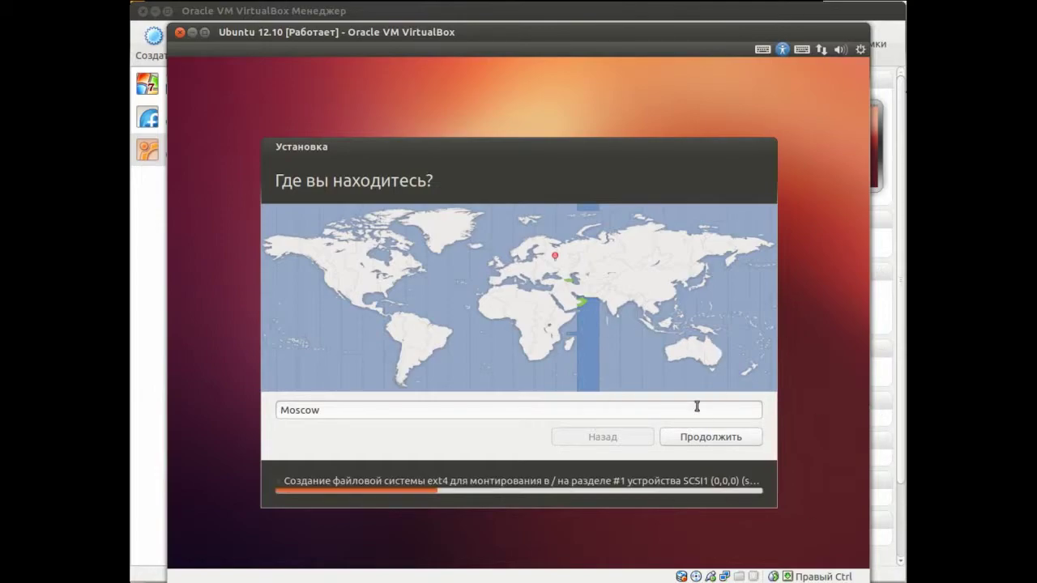
click(744, 443)
click(280, 469)
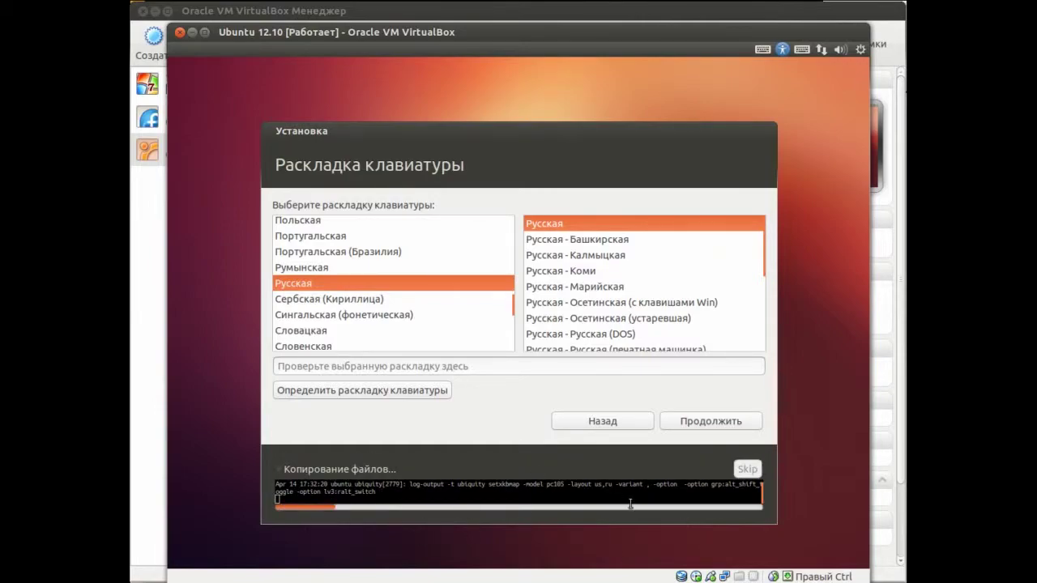
Accept the Russian keyboard layout, leaving the progress log collapsed
click(280, 469)
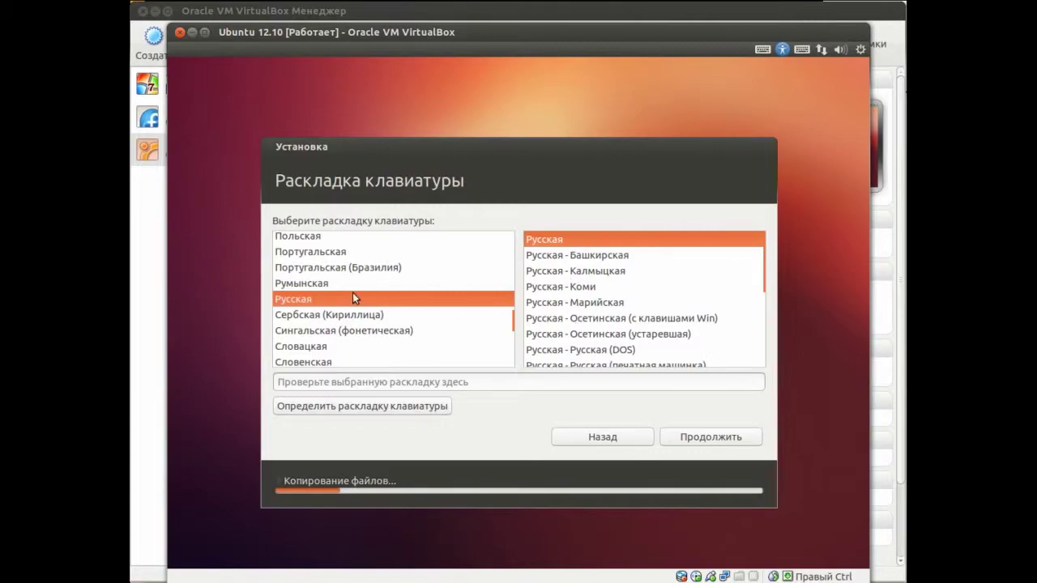
click(734, 437)
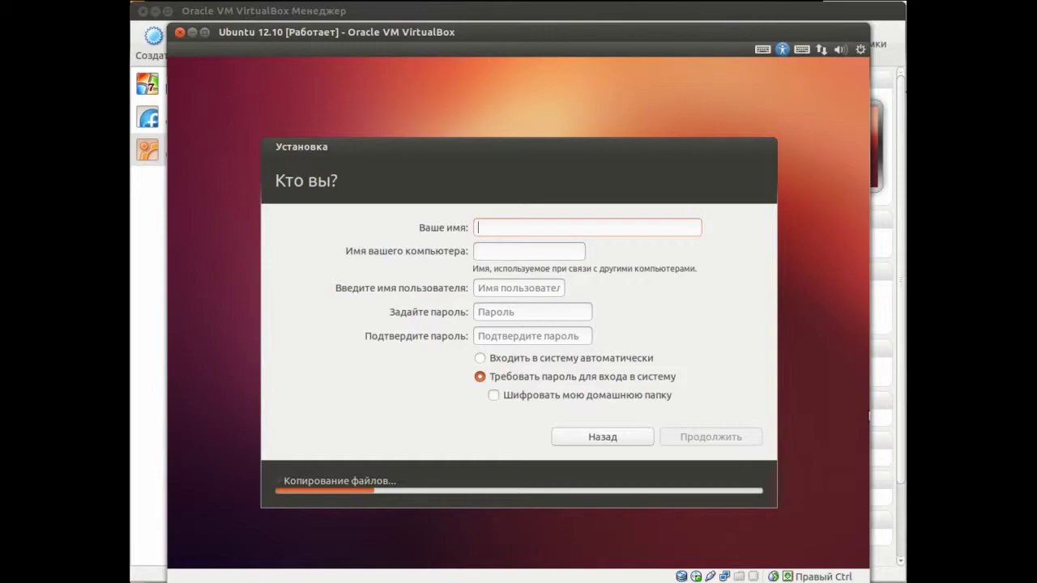
Enter the user's full name, computer name 'prog' and the username
text(Владимир Иванов)
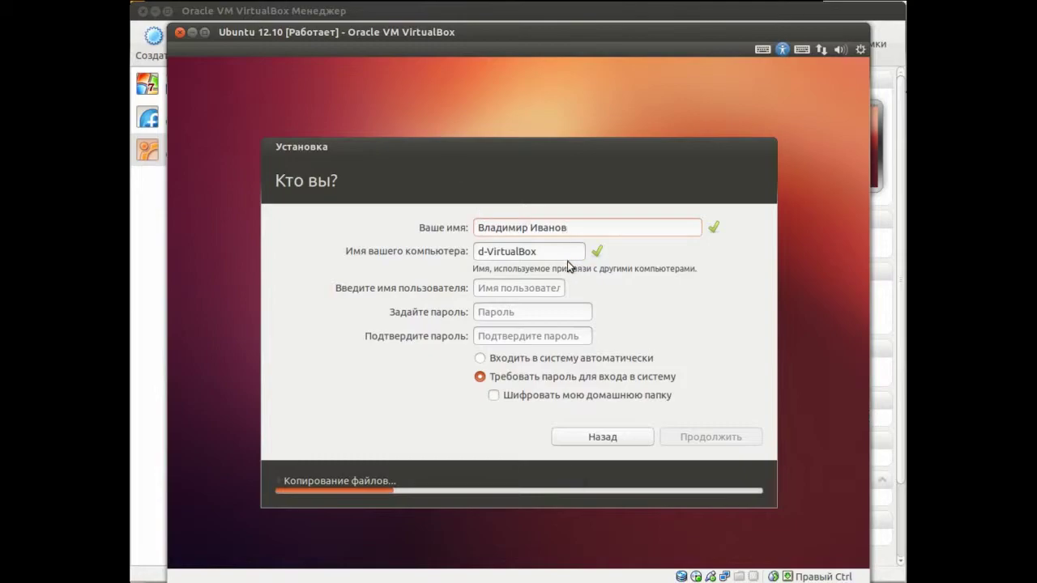
key(Tab)
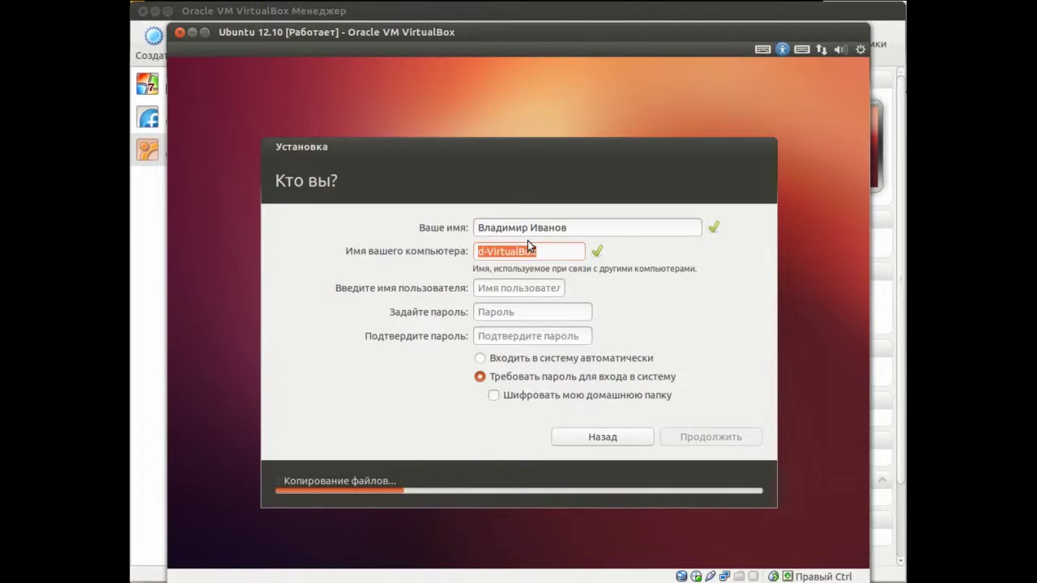
text(p)
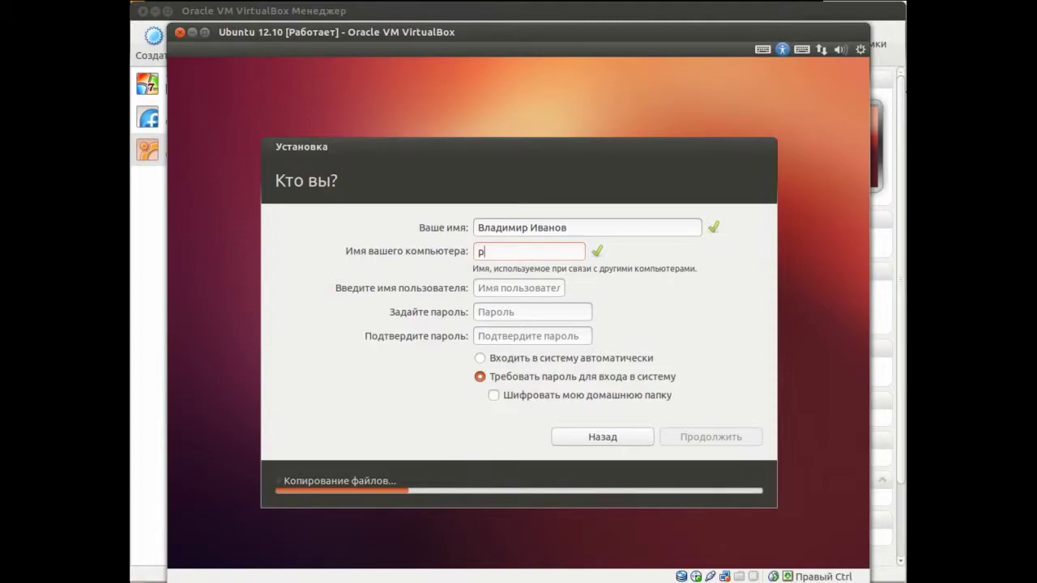
text(rog)
click(502, 288)
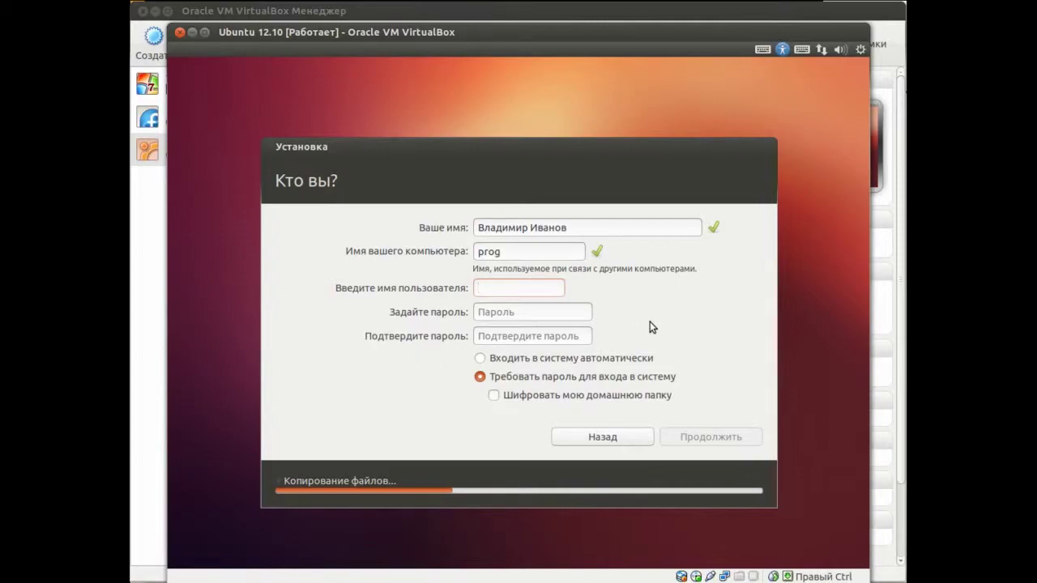
text(p)
key(BackSpace)
text(ivanov)
Enter and confirm the account password, then let the installation finish
key(Tab)
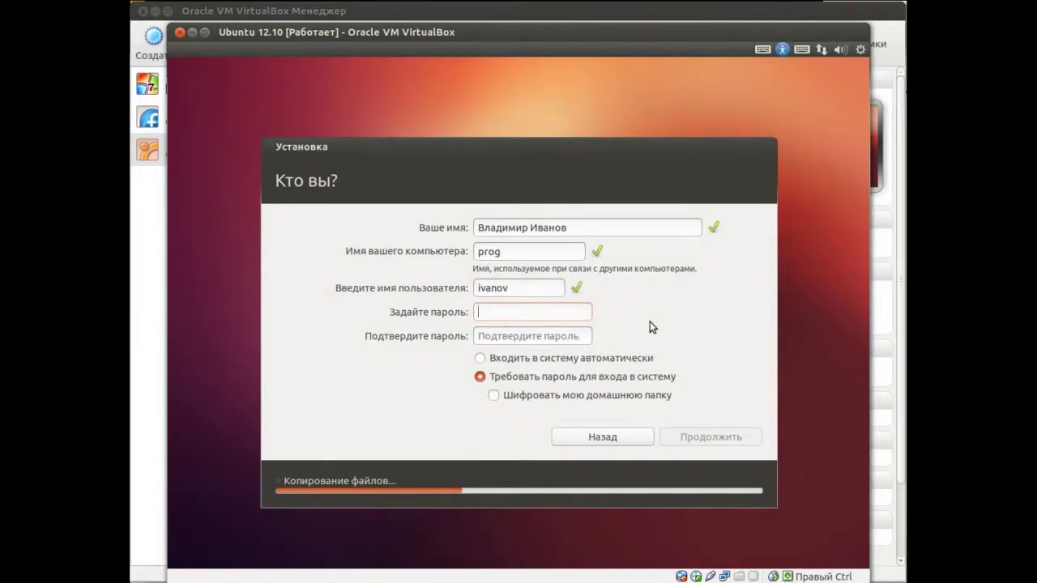
text(12345)
key(Tab)
key(Tab)
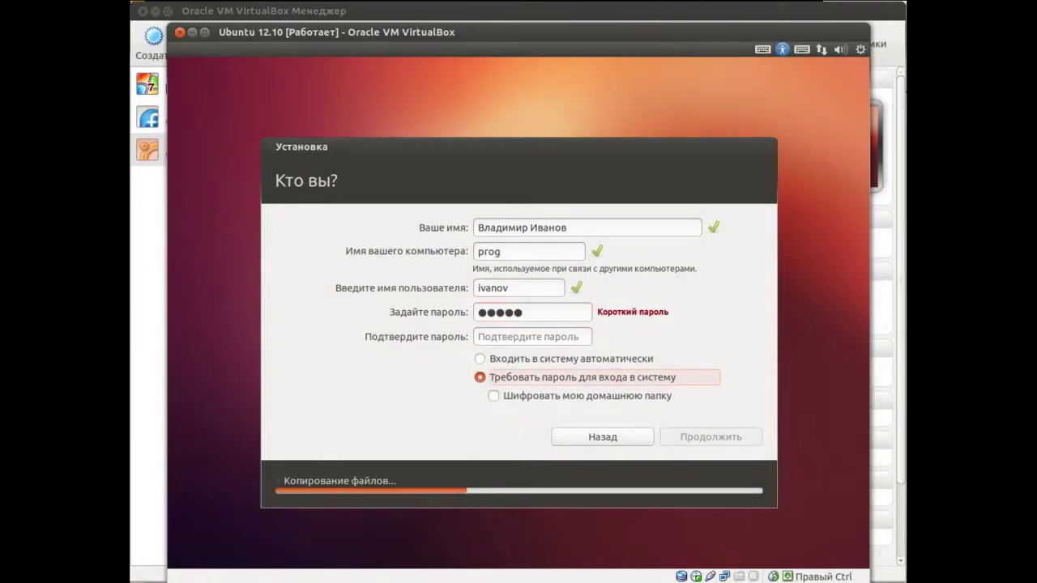
click(519, 335)
text(12345)
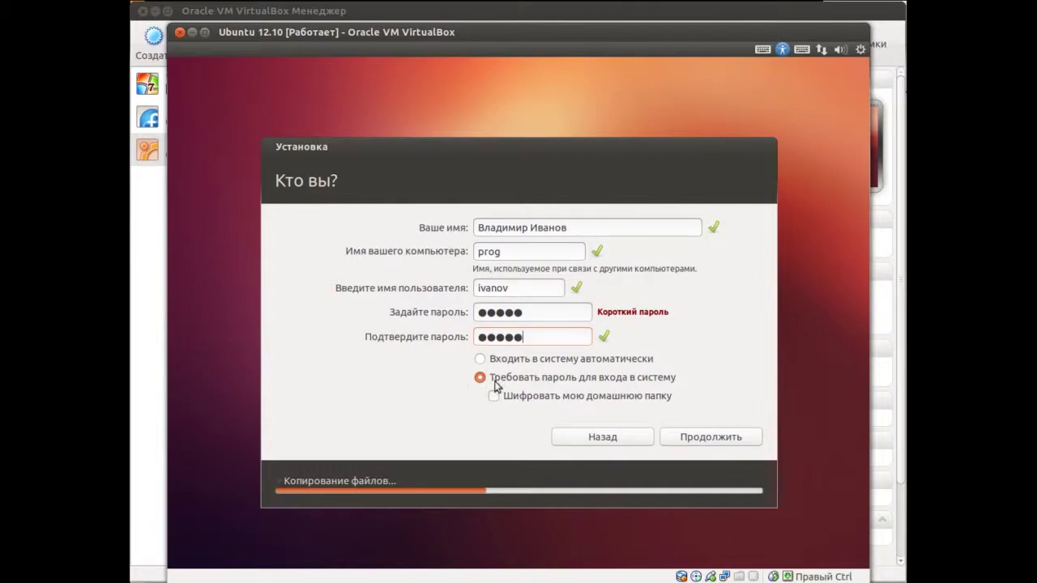
click(715, 443)
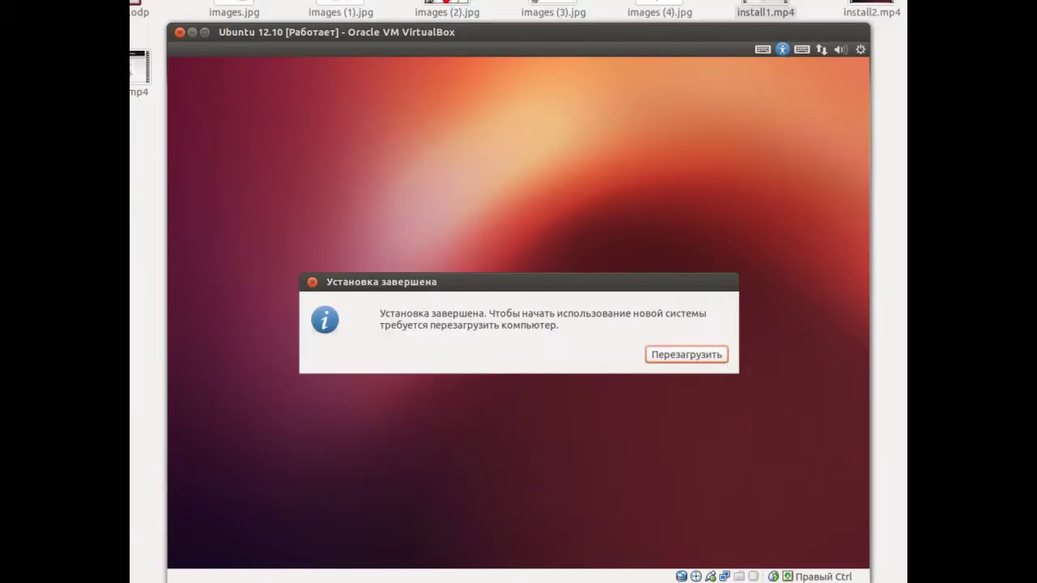
Reboot into the installed Ubuntu 12.10 and log in with the account password
click(671, 355)
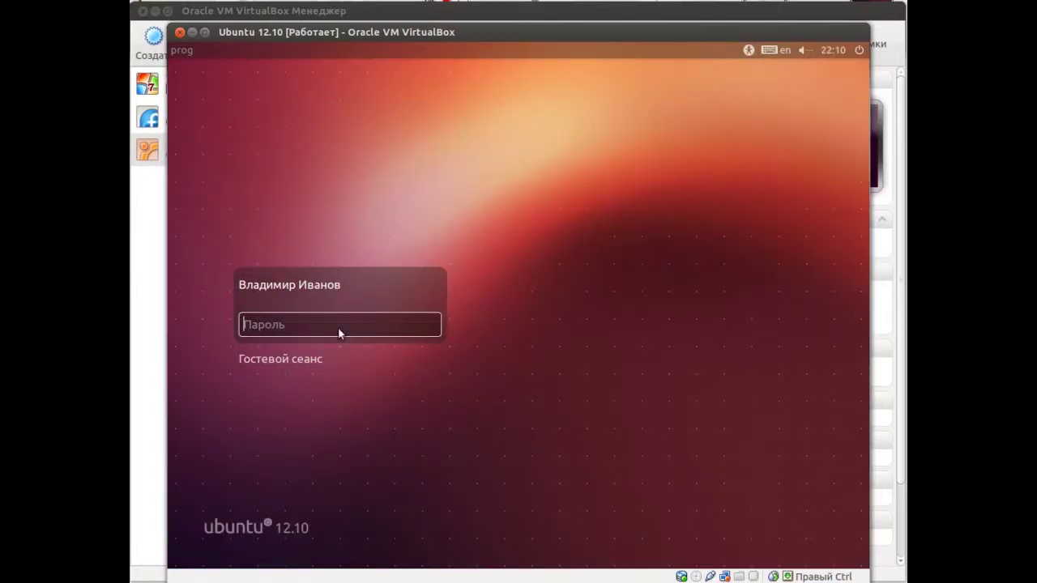
click(333, 328)
text(•••••)
key(Return)
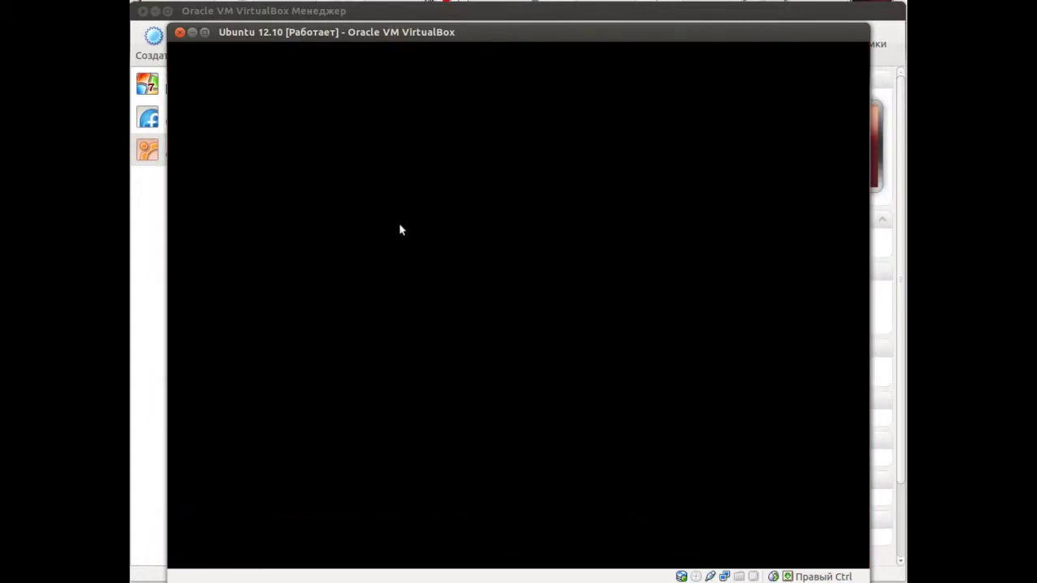